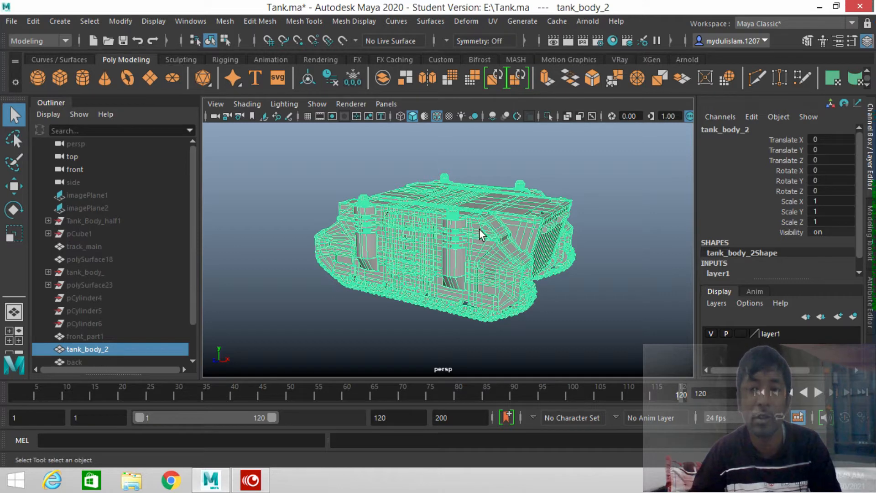
- Load all V-Ray plug-ins in the Plug-in Manager, enable their auto load, and close the manager
alt+drag(479, 228, 462, 231)
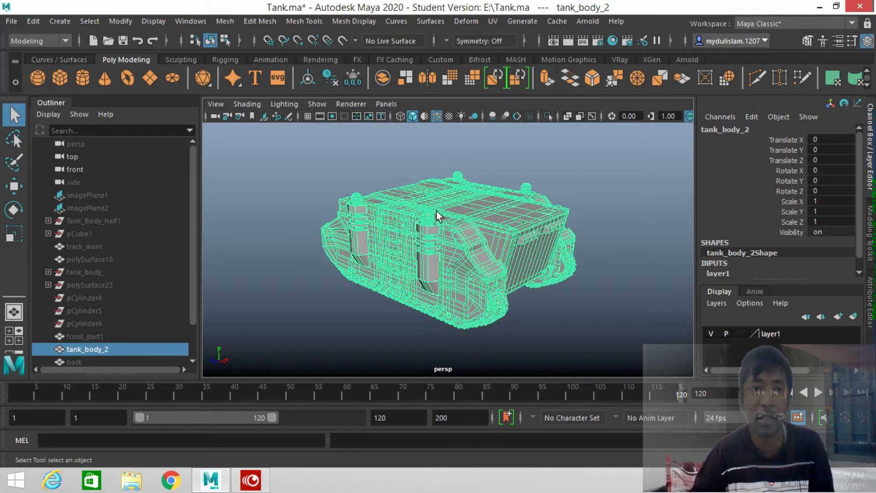
click(190, 22)
mouse_move(294, 145)
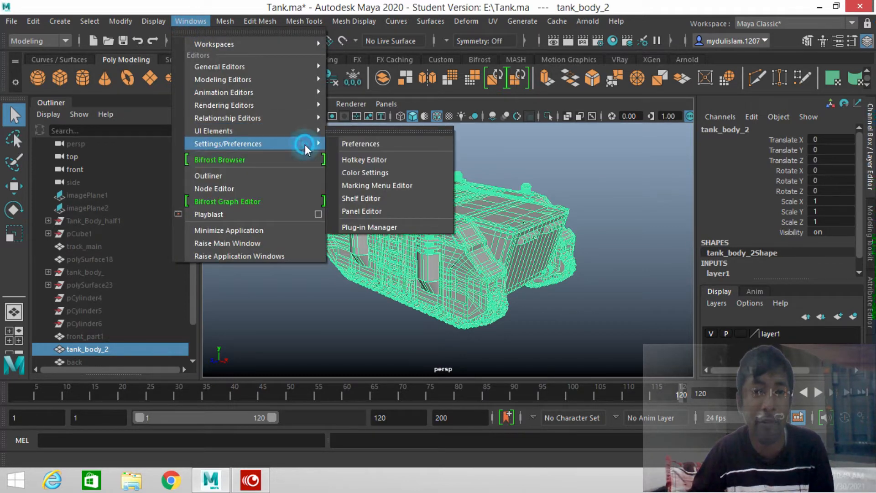
click(368, 233)
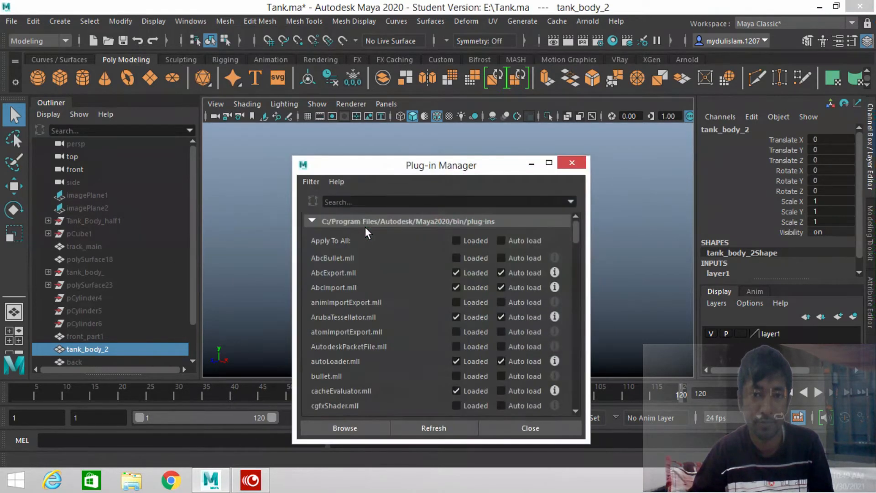
drag(398, 168, 286, 71)
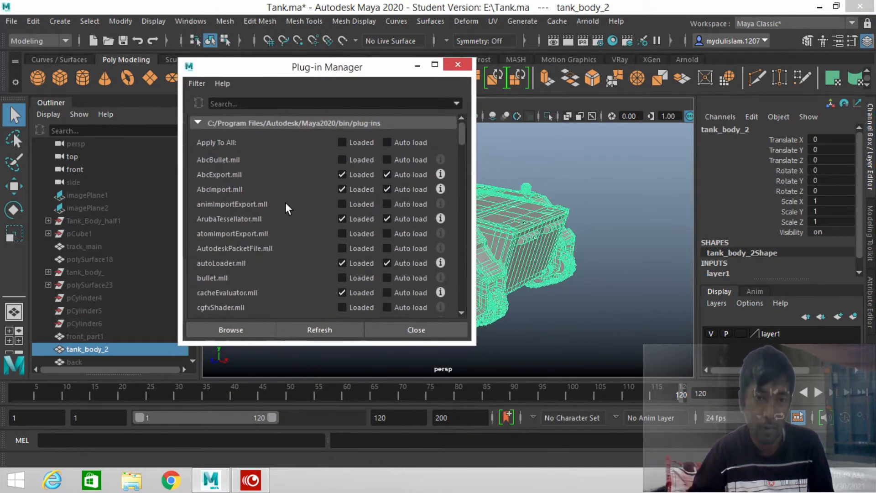
scroll(274, 230, down, 3)
scroll(275, 230, down, 15)
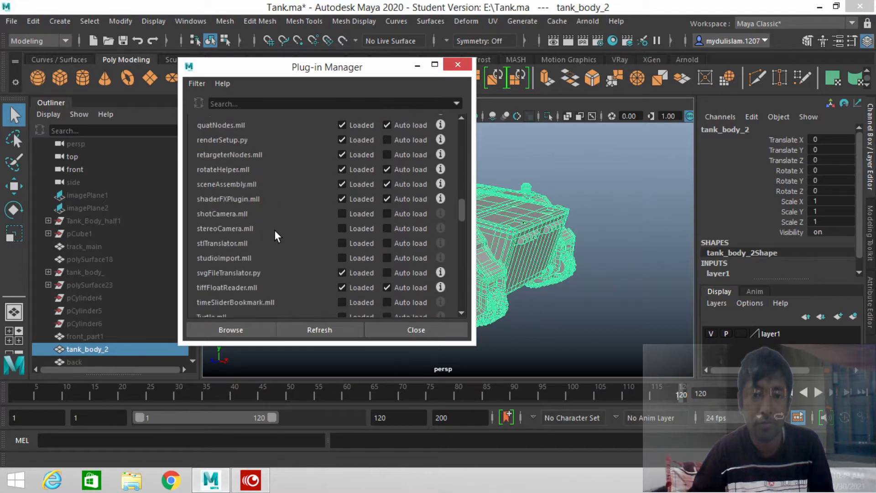
scroll(275, 230, down, 1)
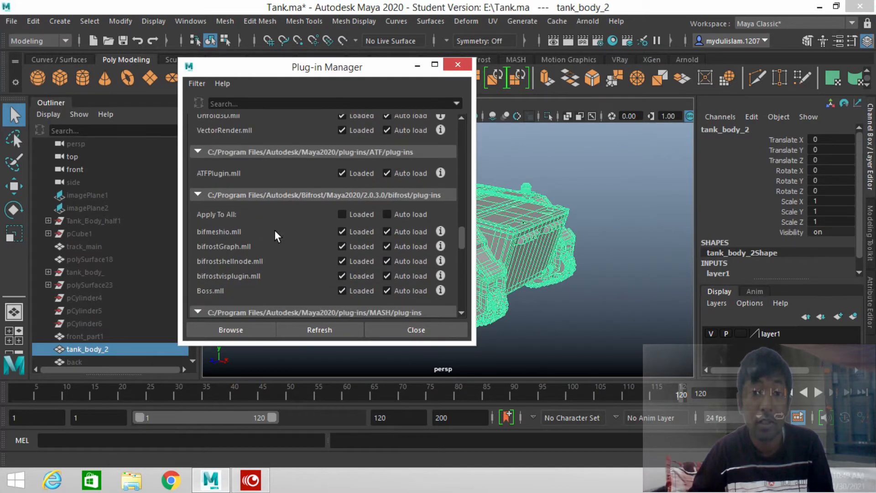
scroll(275, 230, down, 1)
scroll(274, 230, down, 2)
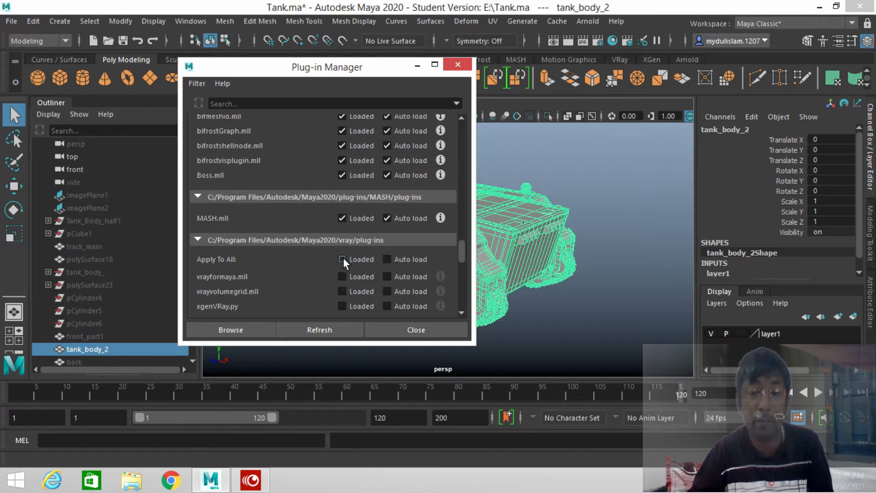
click(355, 261)
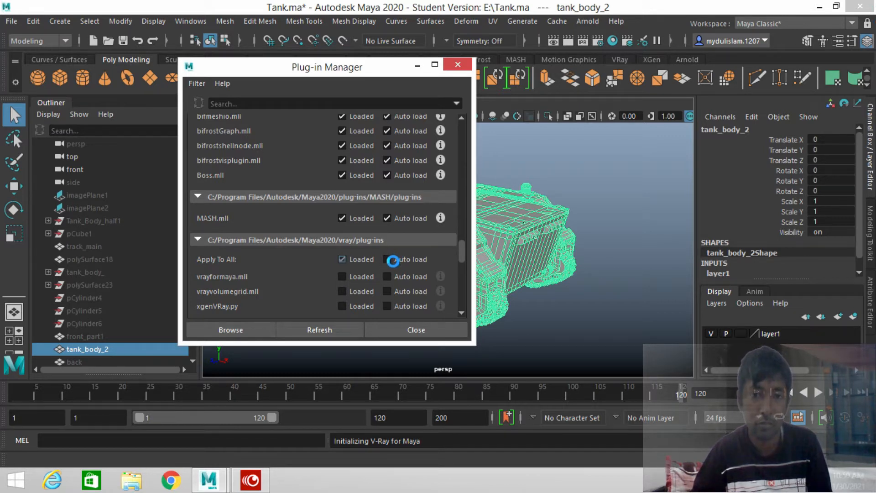
click(392, 260)
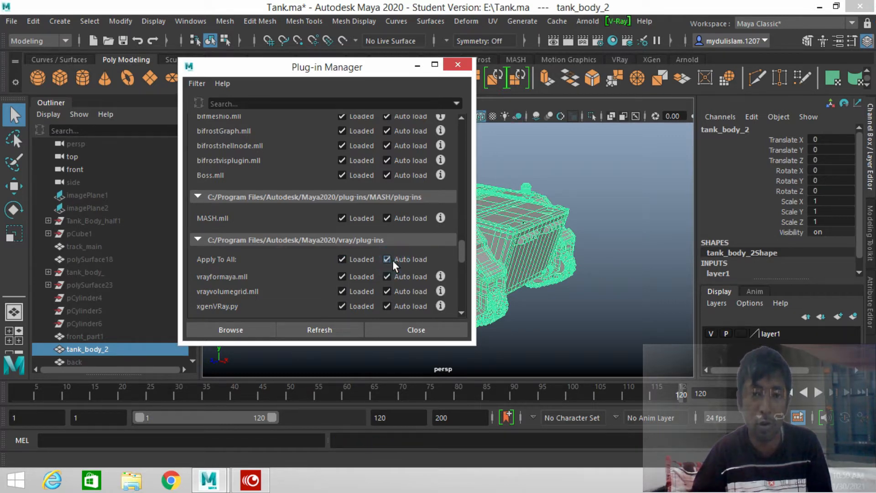
click(405, 328)
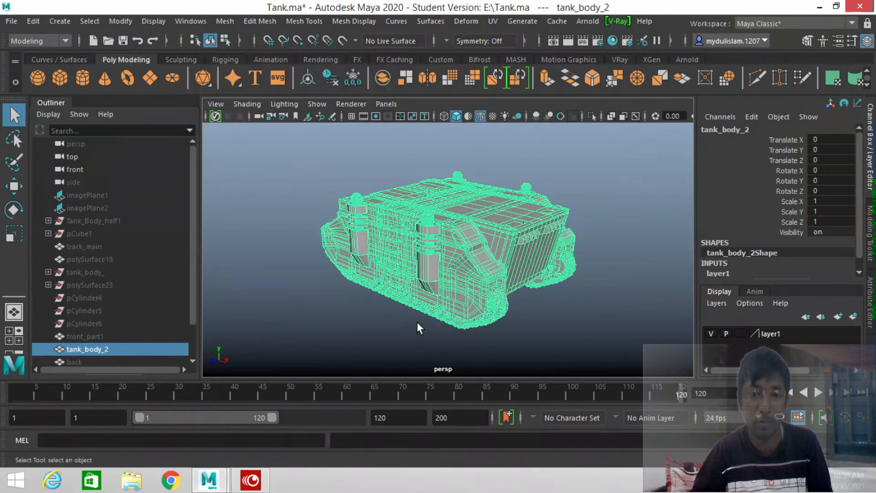
- Create a polygon plane and scale it uniformly to about 40.4 as a ground for the tank
alt+drag(426, 313, 451, 310)
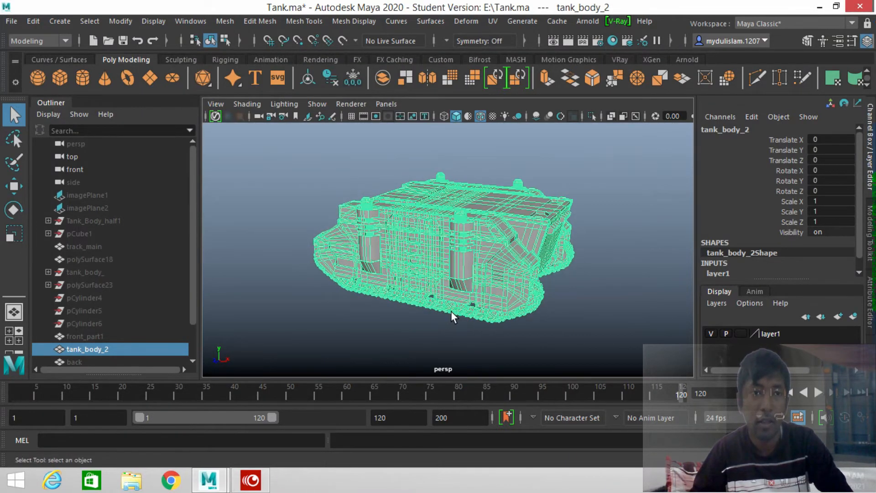
click(149, 78)
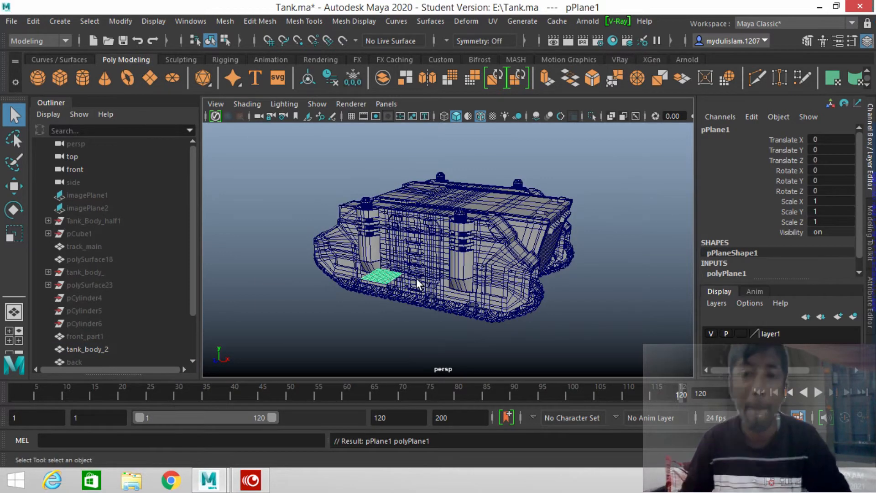
click(19, 238)
drag(391, 287, 685, 349)
drag(380, 277, 703, 345)
drag(390, 288, 546, 325)
- Move the ground plane beneath the tank's tracks to about -2.15 in Y and -5.58 in Z
click(15, 186)
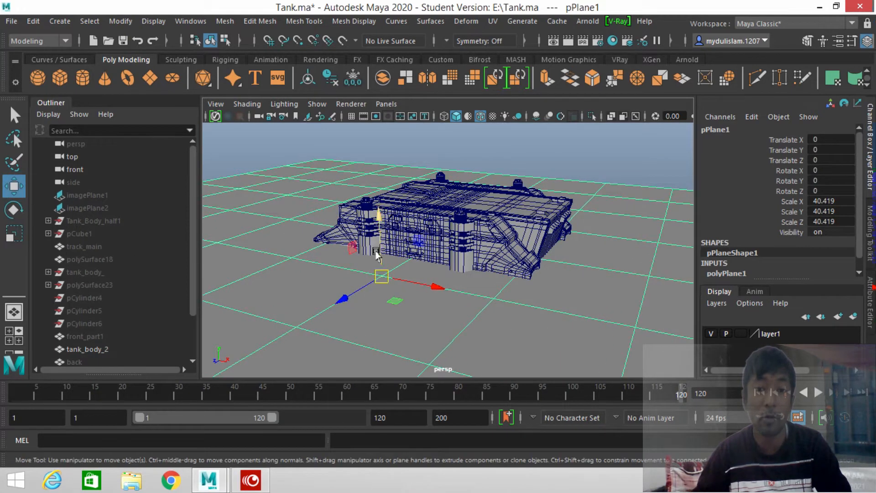
drag(379, 221, 377, 281)
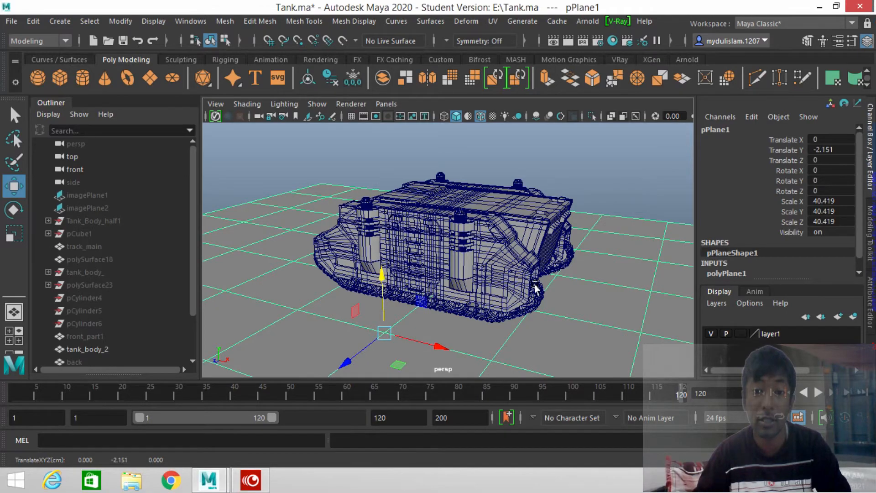
alt+drag(536, 289, 469, 286)
scroll(468, 285, down, 5)
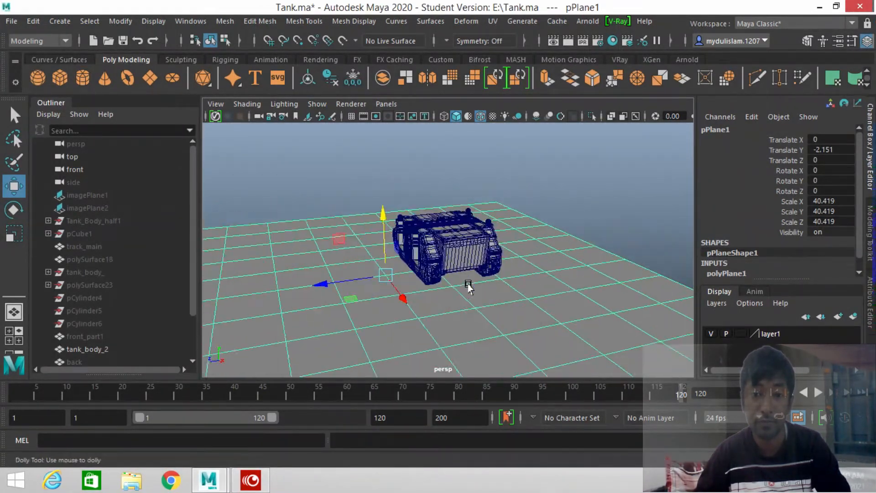
alt+right_drag(469, 287, 368, 305)
drag(337, 285, 388, 274)
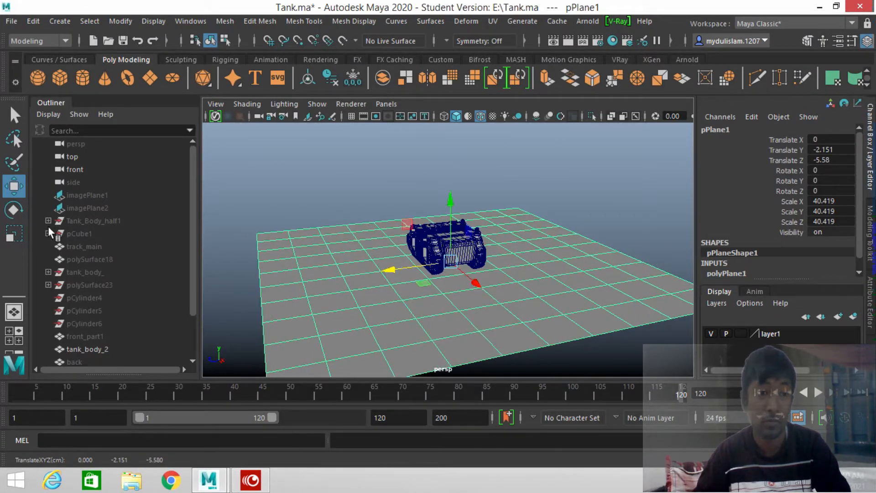
- Enlarge the ground plane uniformly to a scale of about 121 and turn off wireframe on shaded
click(22, 233)
drag(451, 262, 711, 358)
drag(445, 262, 631, 348)
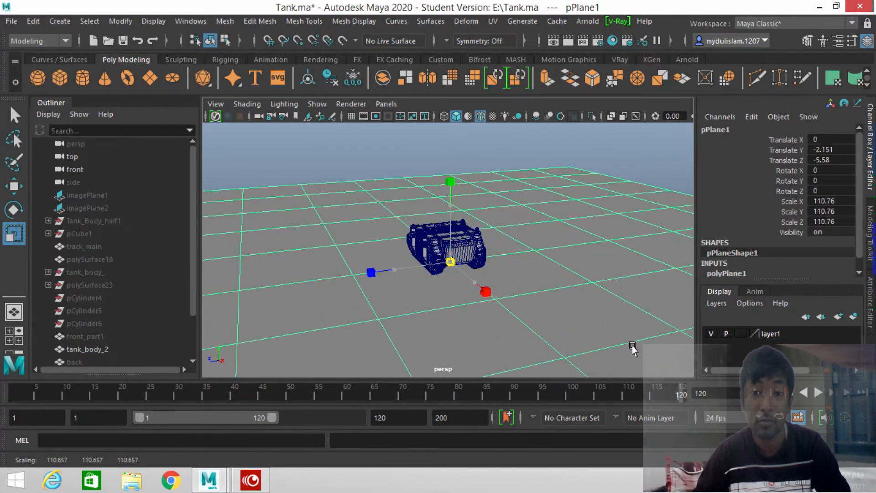
drag(452, 277, 517, 293)
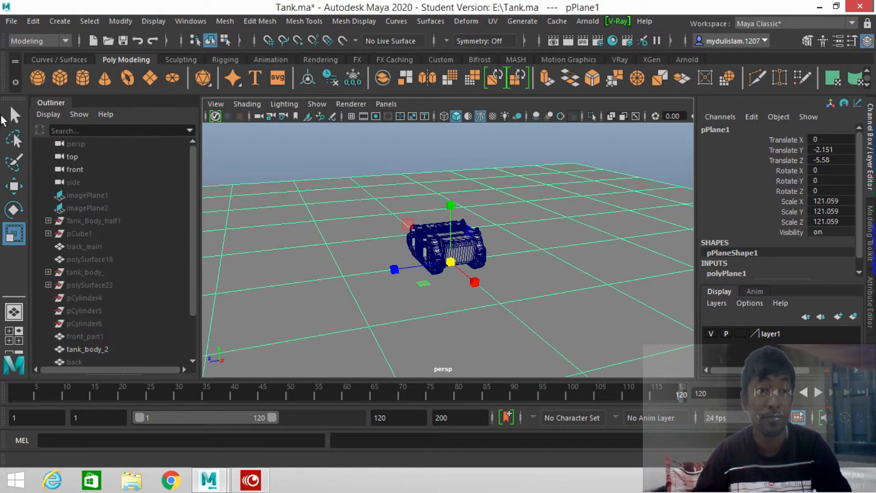
click(13, 116)
click(481, 118)
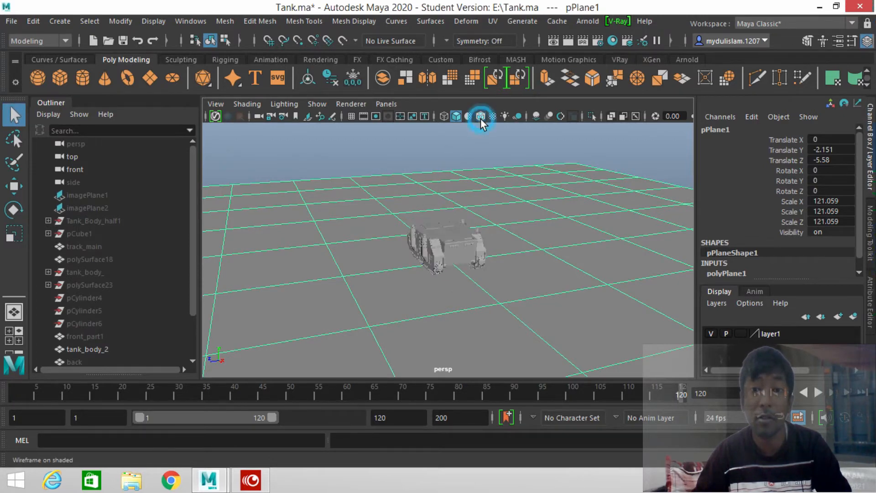
- Duplicate the ground plane and set the copy's Rotate X to -90 so it stands upright
alt+drag(549, 213, 420, 217)
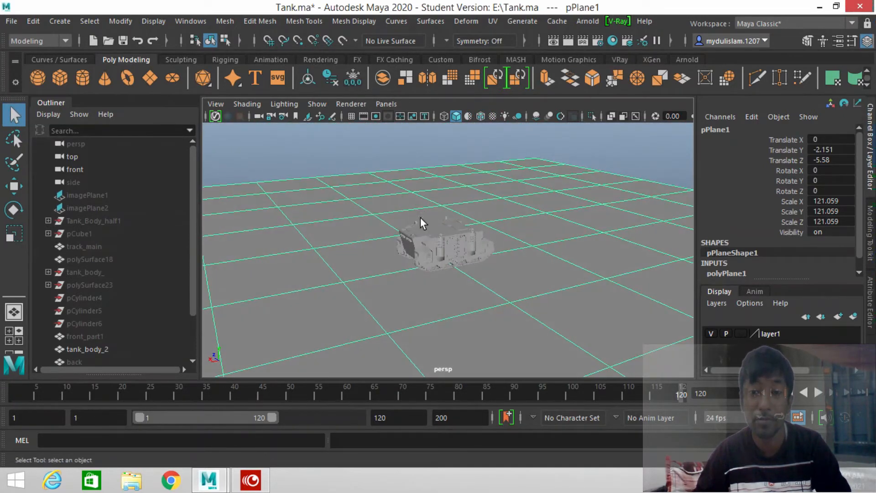
scroll(487, 236, up, 2)
scroll(488, 237, down, 10)
alt+drag(511, 250, 453, 257)
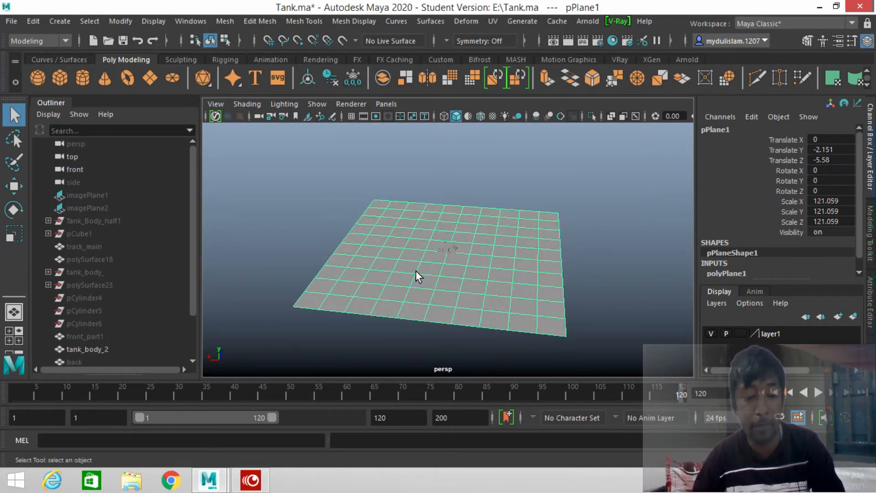
key(ctrl+d)
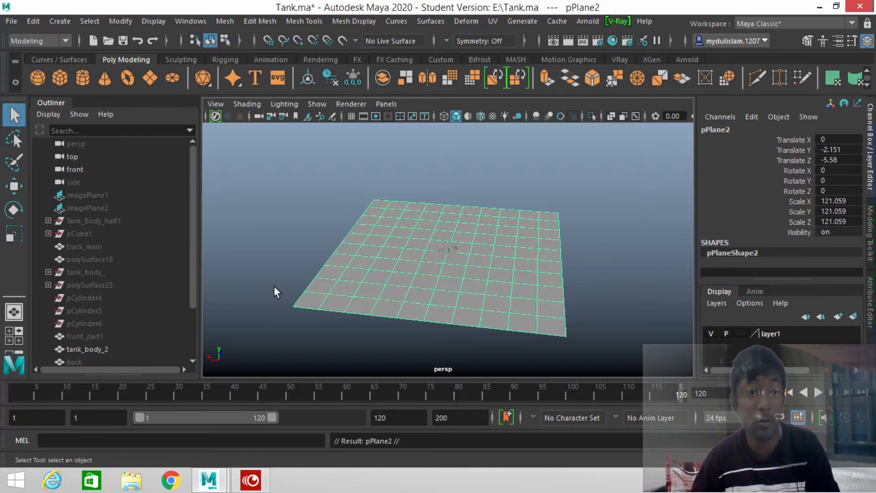
click(14, 210)
drag(438, 231, 425, 285)
click(848, 170)
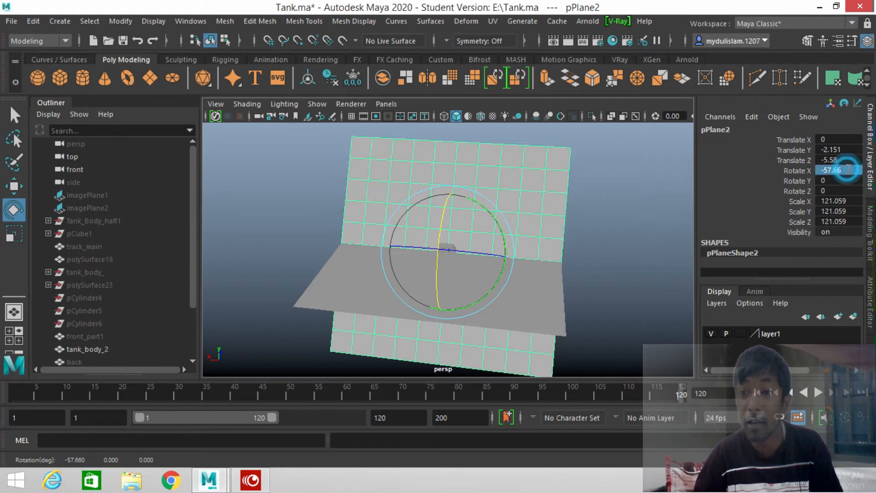
text(-)
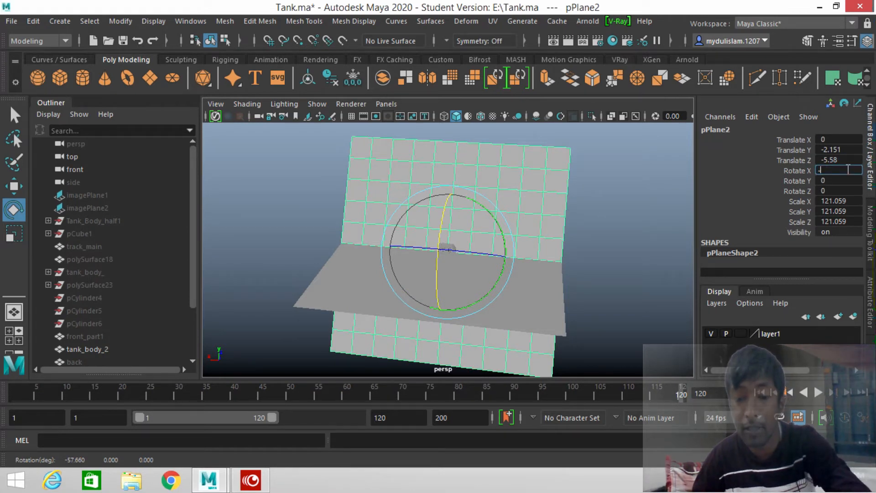
text(90)
key(Return)
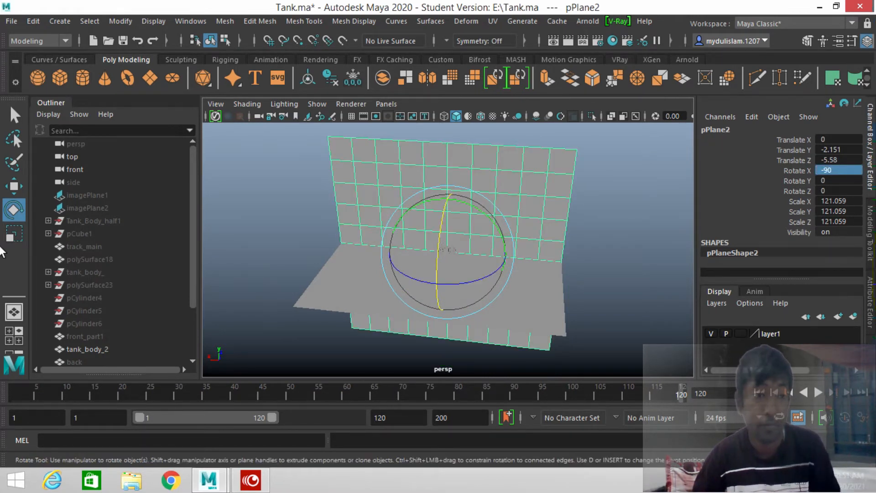
- Move the upright plane to the ground plane's far edge, about 55 in Z, and raise it to about 57 in Y
click(13, 182)
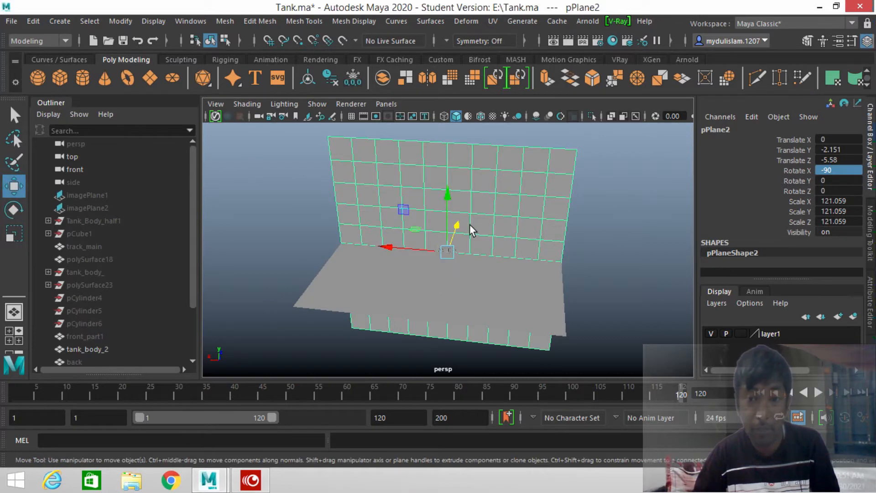
alt+drag(538, 274, 480, 285)
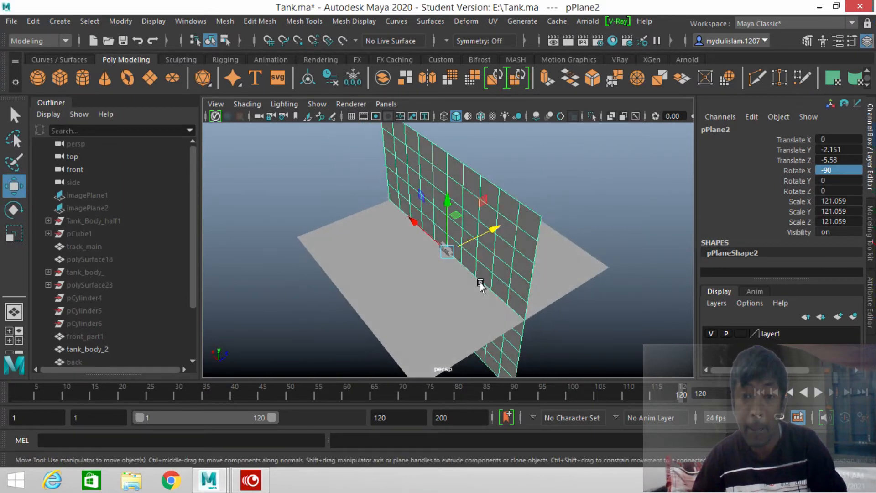
drag(492, 235, 568, 208)
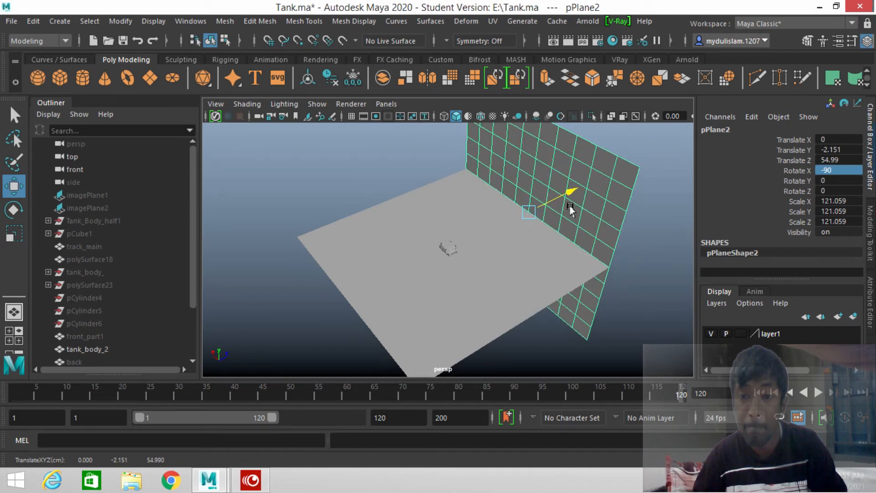
alt+drag(517, 271, 537, 250)
drag(502, 174, 506, 82)
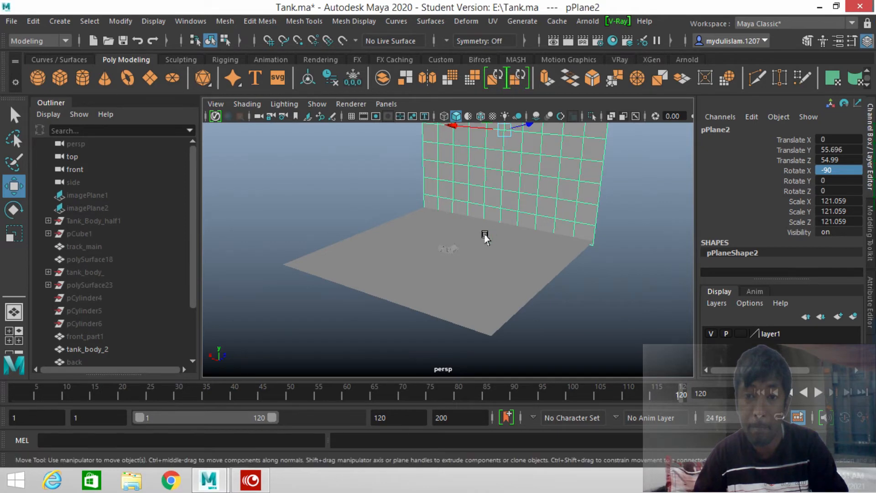
mouse_move(482, 234)
alt+mouse_down()
mouse_move(524, 268)
mouse_move(440, 247)
mouse_move(425, 228)
mouse_move(491, 242)
alt+mouse_up()
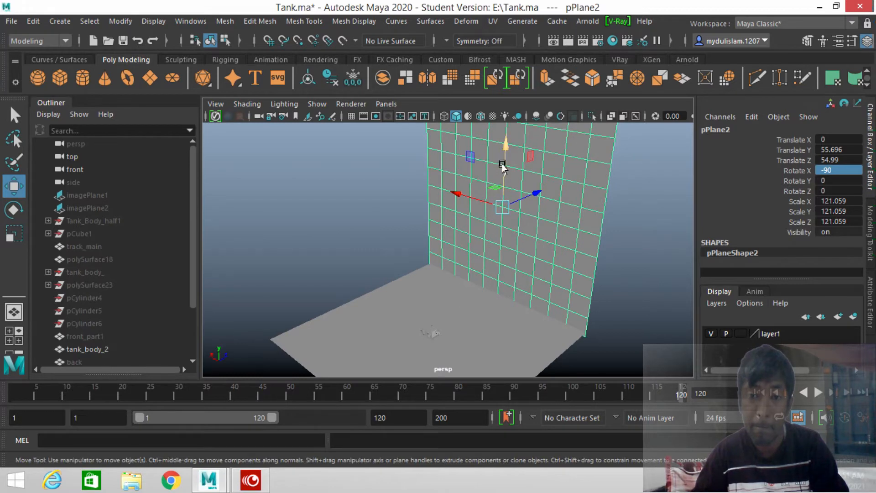
mouse_move(502, 167)
mouse_down()
mouse_move(495, 155)
mouse_move(495, 162)
mouse_up()
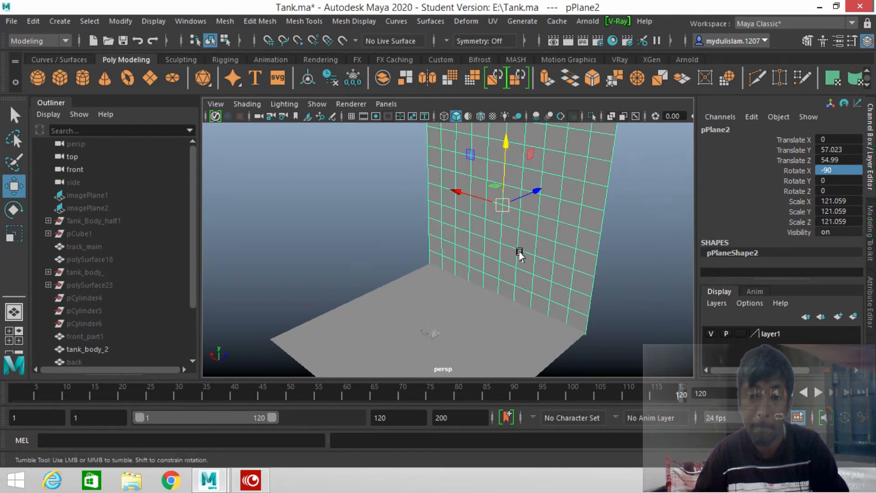
- Duplicate the ground plane and set the copy's Rotate Z to 90 so it stands upright as a side wall
click(514, 322)
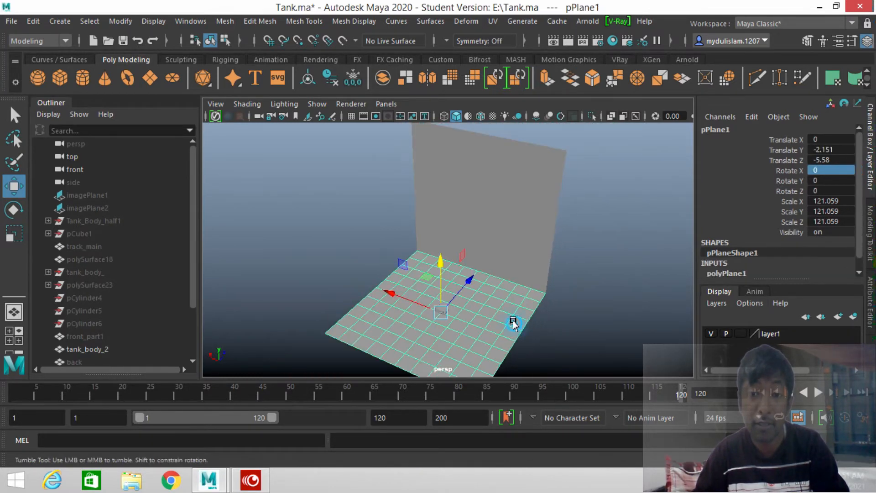
alt+drag(514, 322, 516, 309)
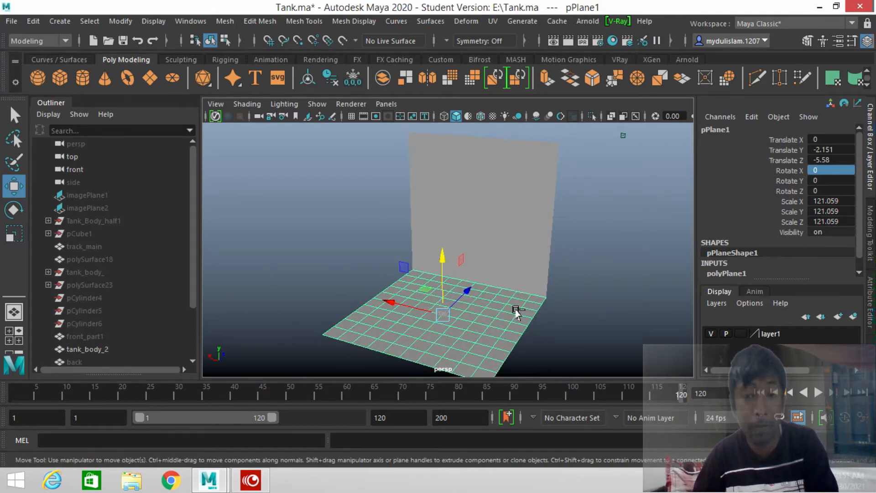
key(ctrl+d)
key(e)
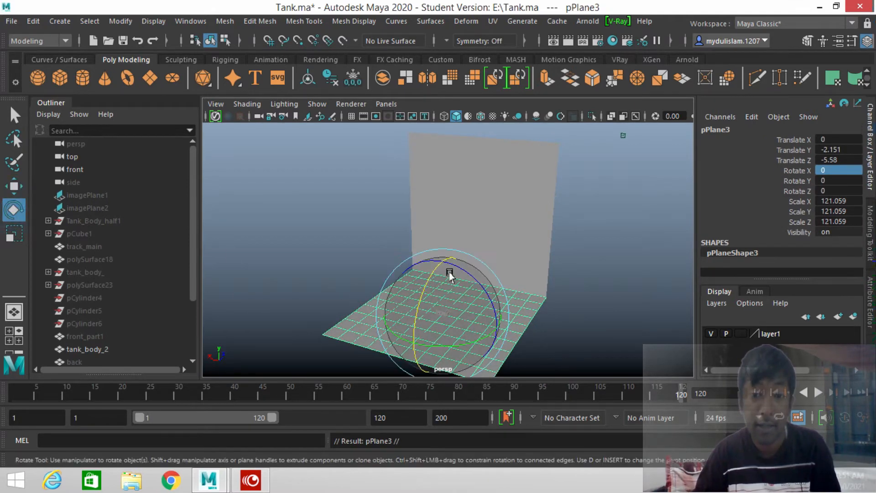
drag(449, 274, 482, 344)
click(831, 193)
click(831, 193)
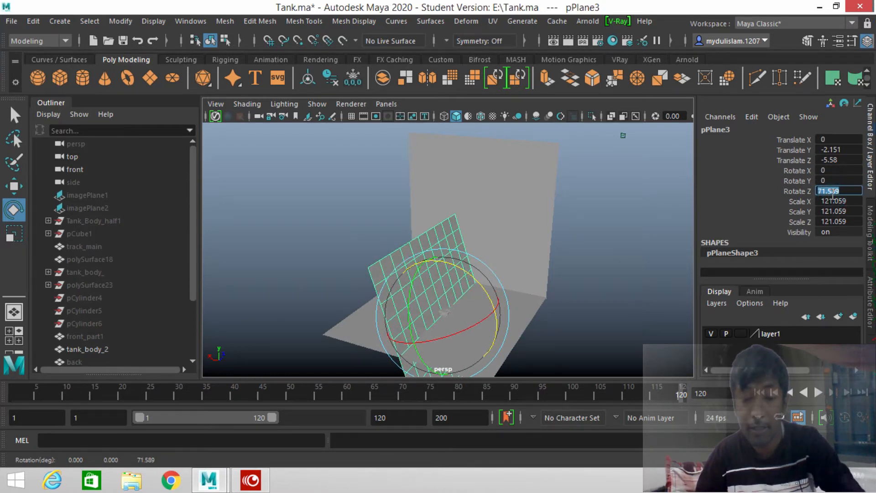
text(90)
key(Return)
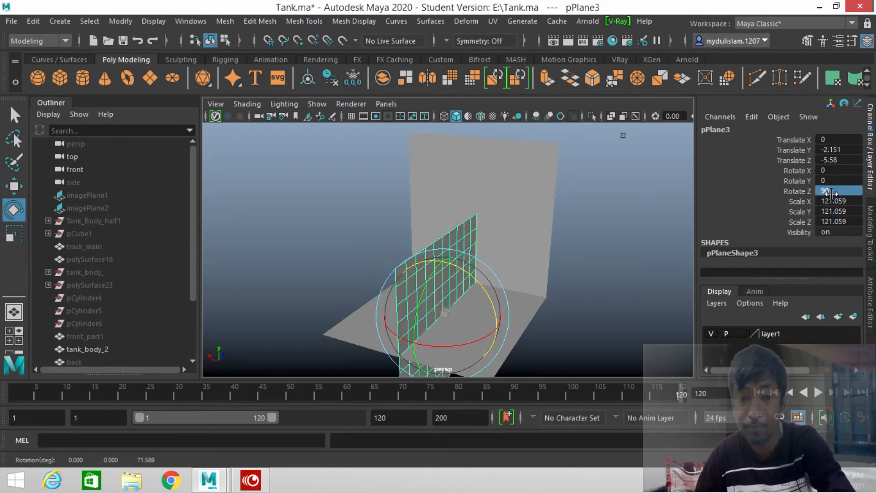
- Move the side wall to the ground plane's edge at about 60.4 in X and raise it to about 56.8 in Y
key(w)
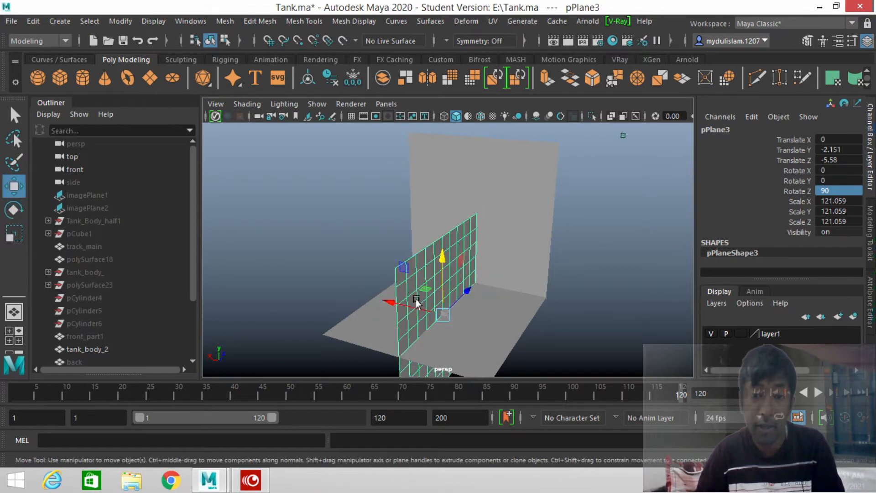
drag(393, 303, 334, 291)
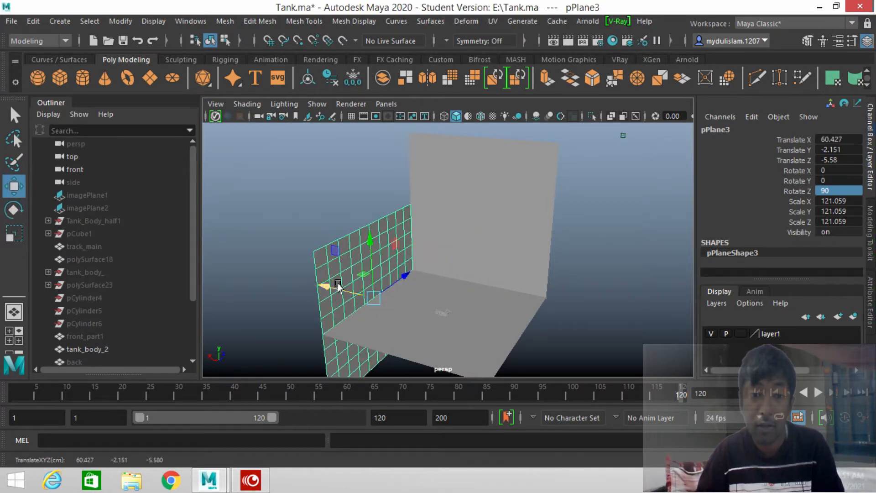
drag(368, 248, 387, 174)
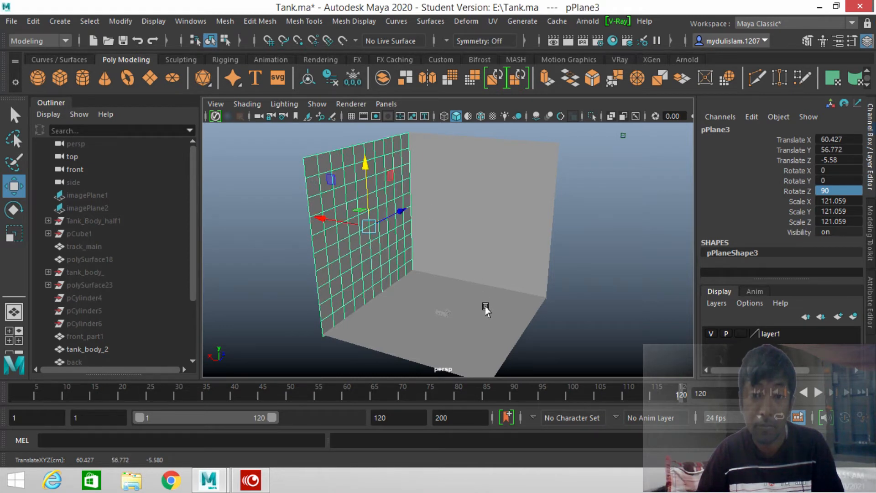
- Duplicate the ground plane again and set the new copy's Rotate Z to -90 for the opposite side wall
click(483, 318)
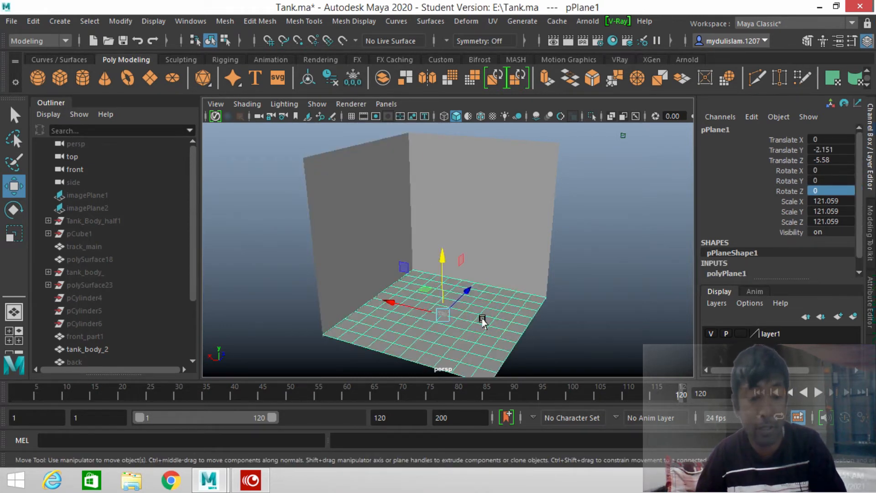
key(ctrl+d)
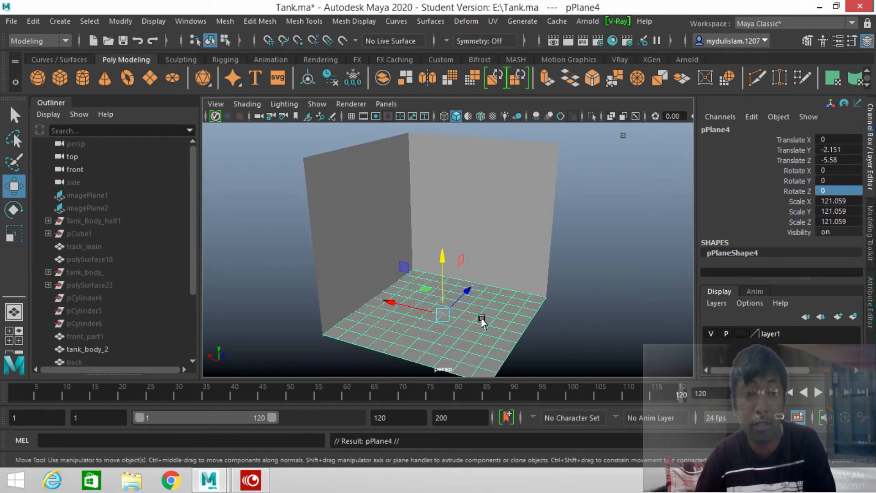
click(13, 209)
mouse_move(477, 282)
mouse_down()
mouse_move(432, 248)
mouse_move(392, 253)
mouse_up()
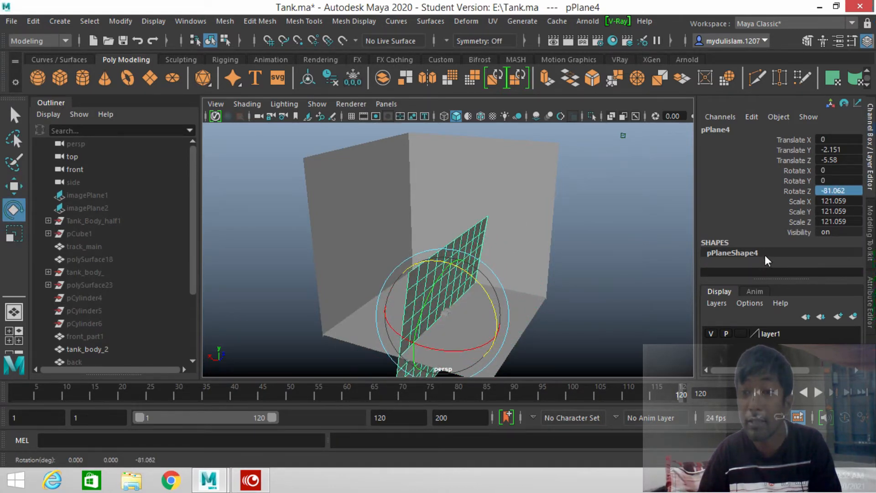
text(-90)
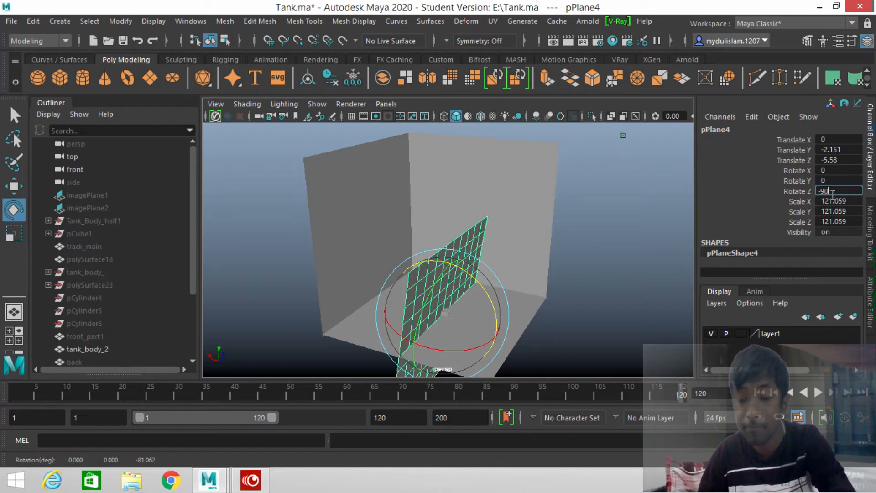
key(Return)
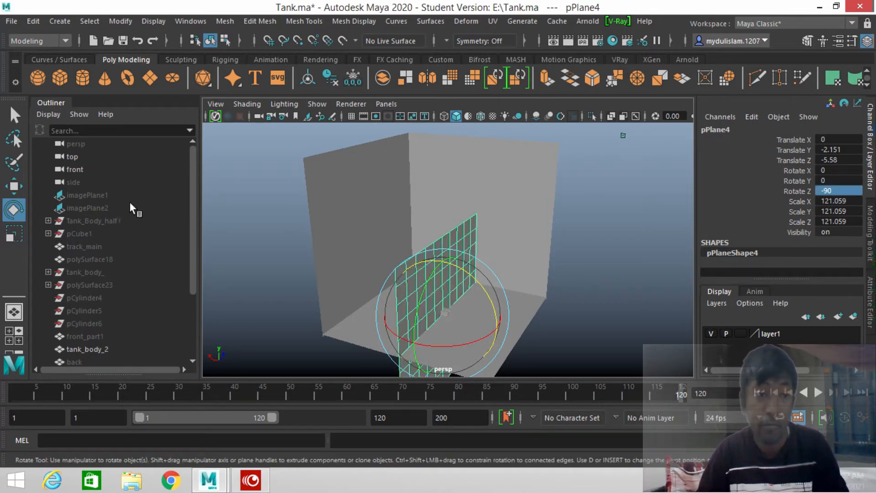
- Move the second side wall to the ground's opposite edge, about -59.8 in X, and raise it to about 57.1 in Y
click(14, 186)
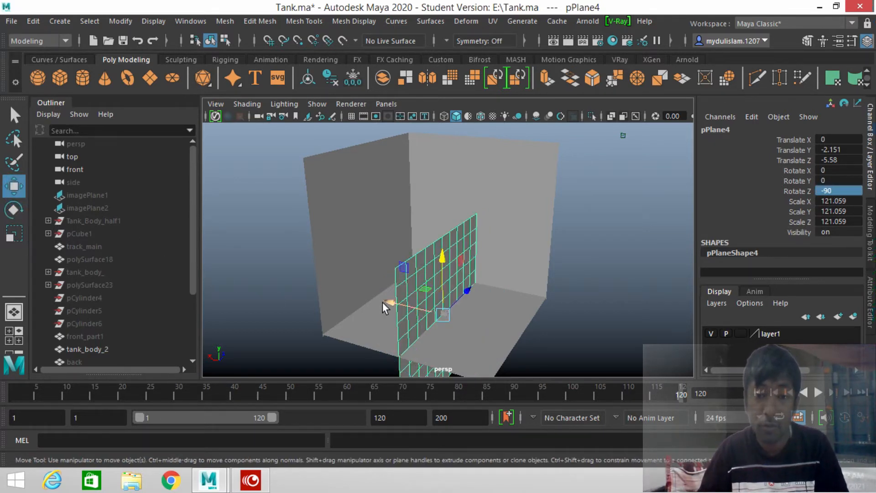
drag(382, 302, 445, 343)
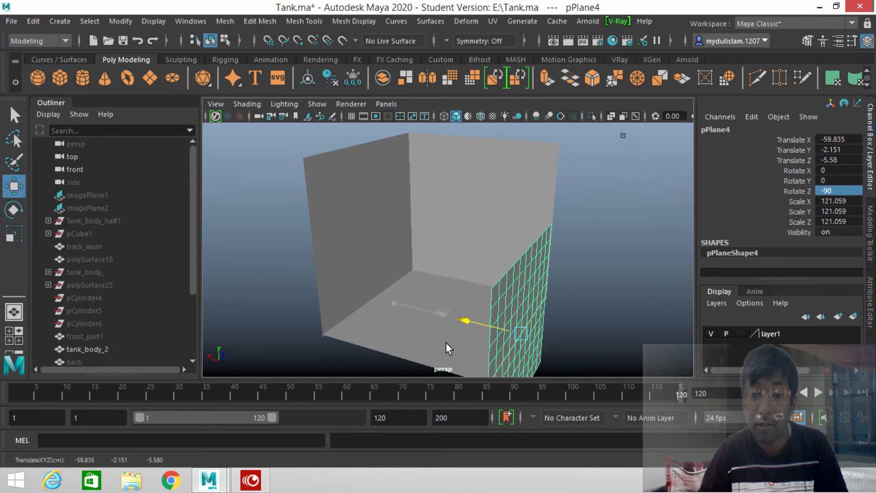
drag(521, 280, 513, 191)
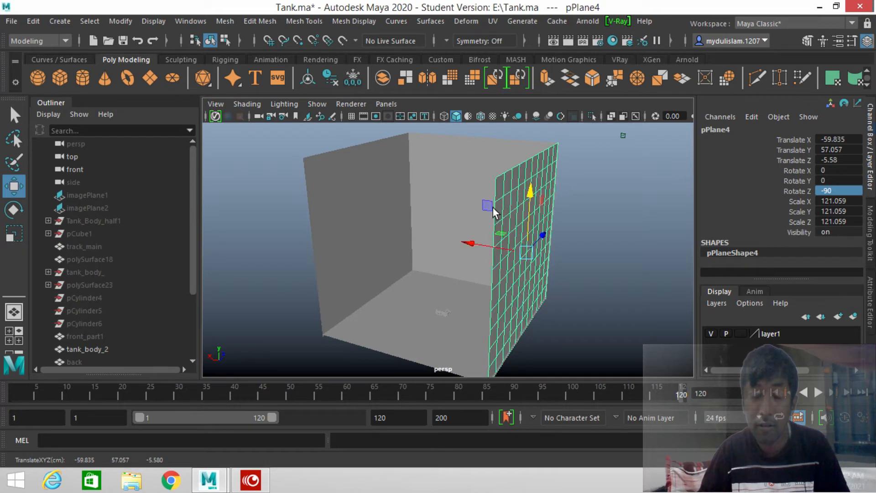
- Frame the tank body tank_body_2 and assign it a new VRay Al Surface material
alt+drag(371, 283, 454, 310)
scroll(454, 310, up, 5)
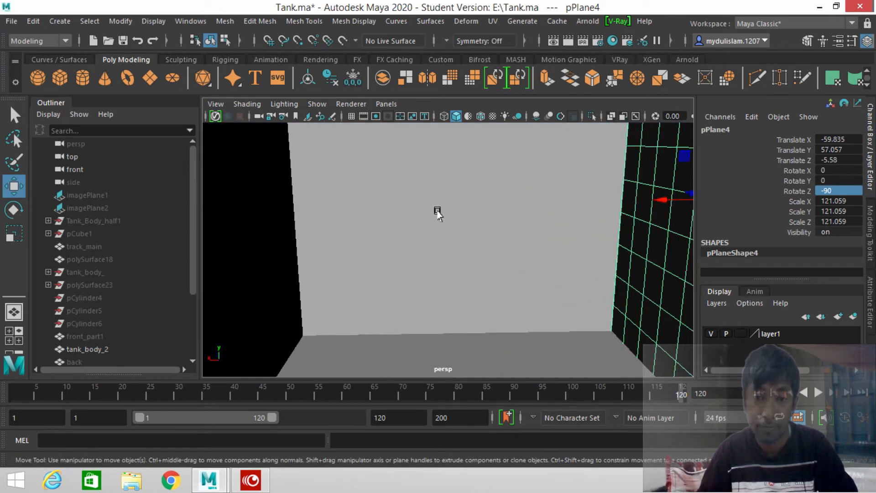
alt+middle_drag(464, 294, 465, 260)
scroll(477, 358, up, 2)
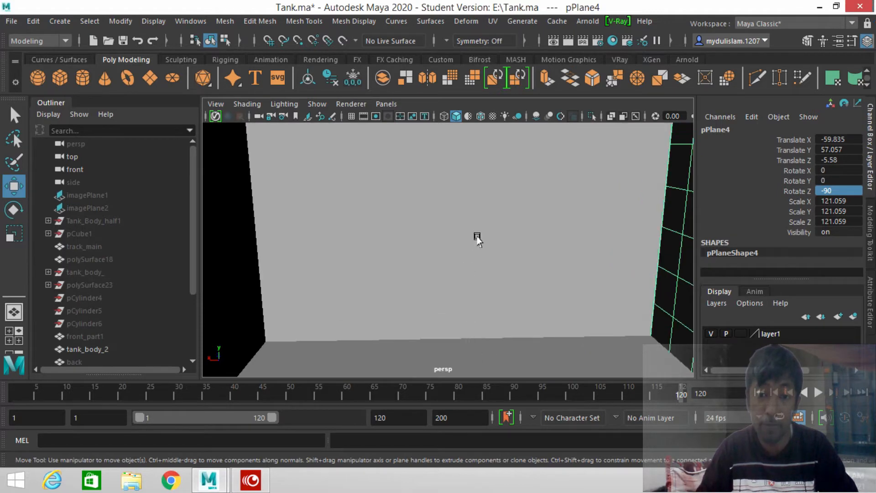
scroll(477, 237, down, 4)
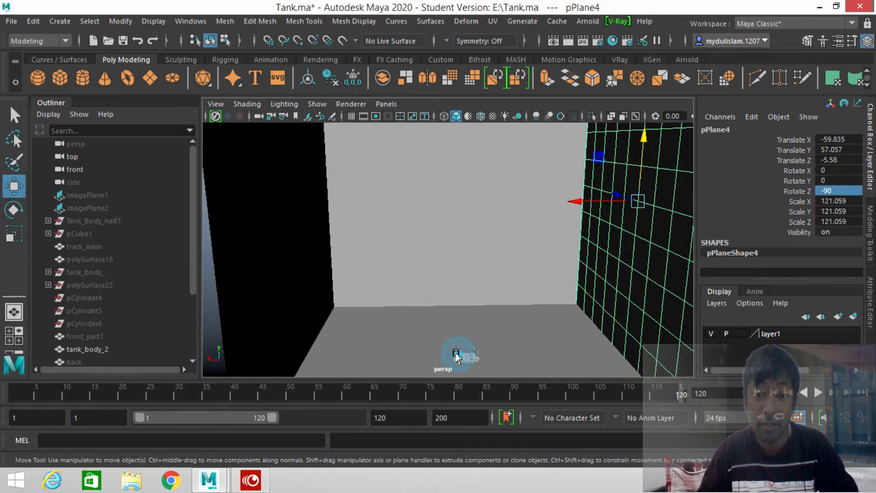
click(456, 356)
key(f)
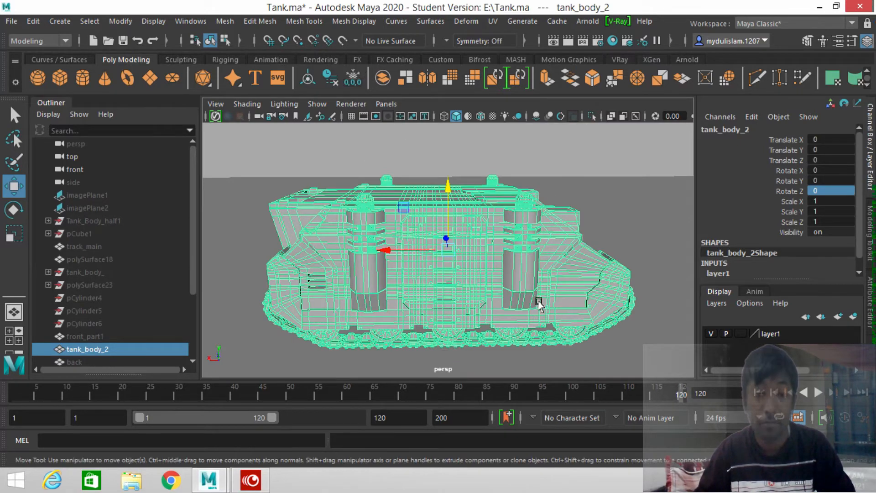
alt+drag(565, 288, 523, 299)
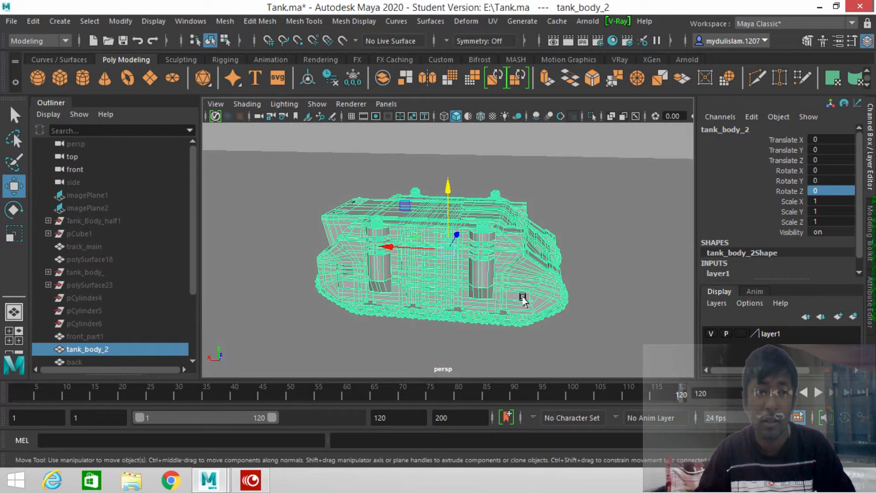
right_click(473, 255)
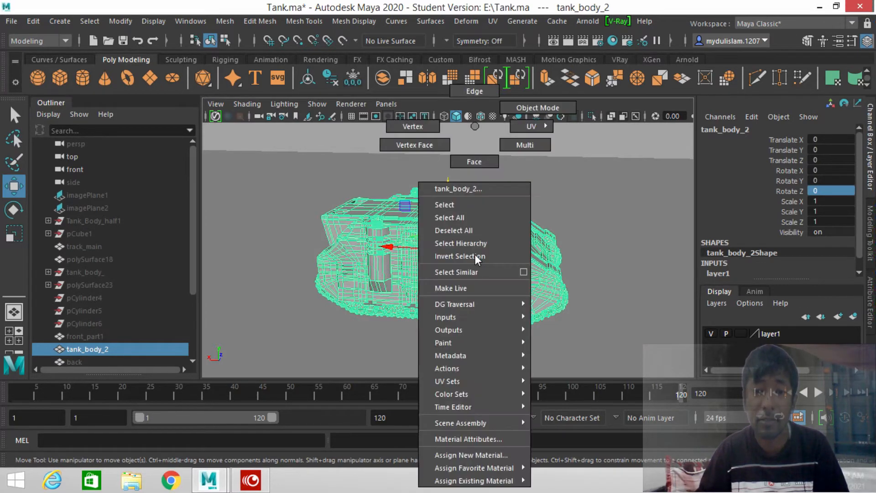
click(499, 455)
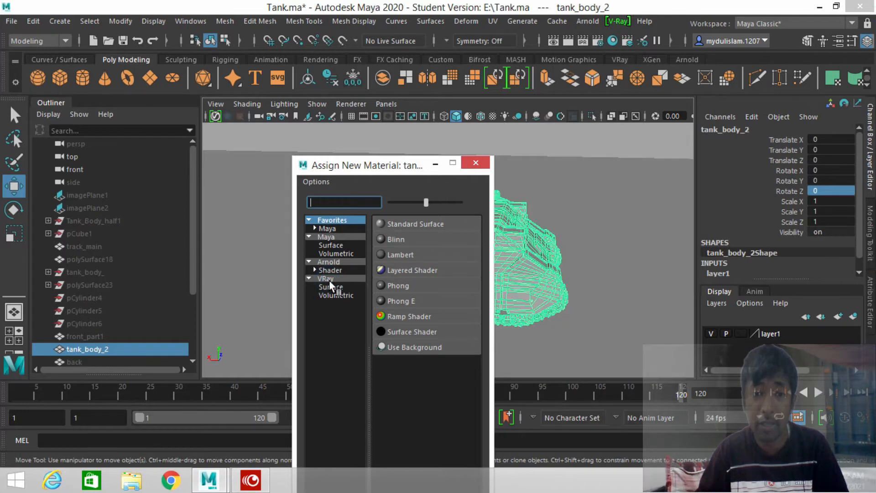
click(330, 279)
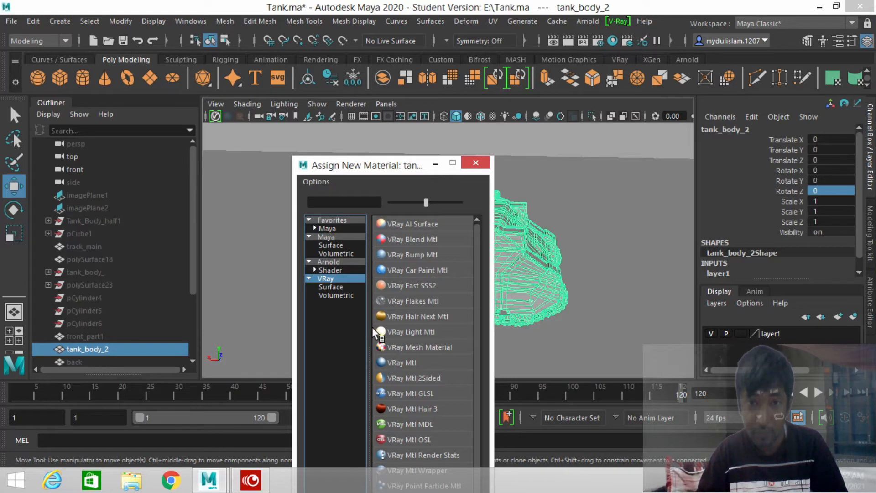
click(416, 224)
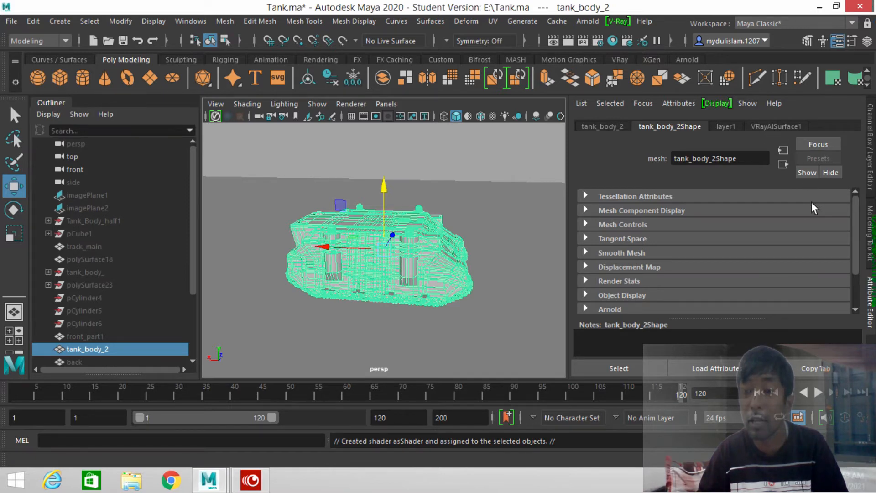
- Set the Diffuse colour of the tank's VRayAlSurface1 material to a dark, muted reddish brown
click(870, 304)
click(869, 303)
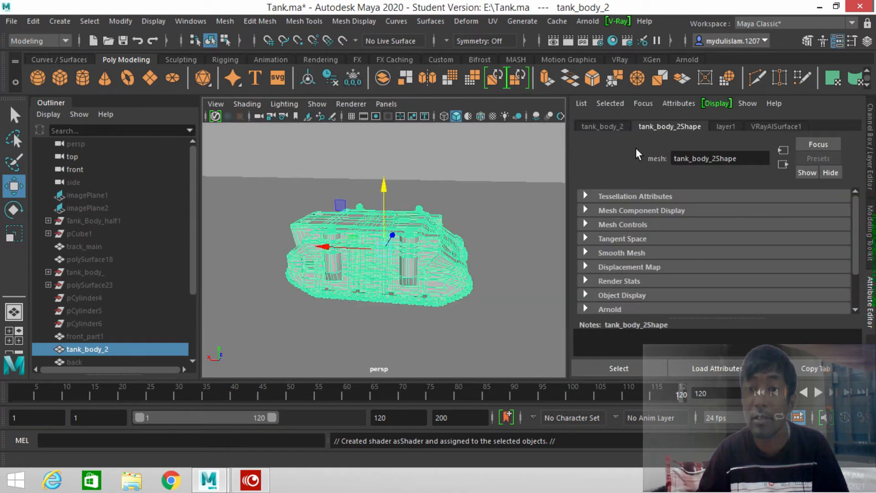
click(774, 127)
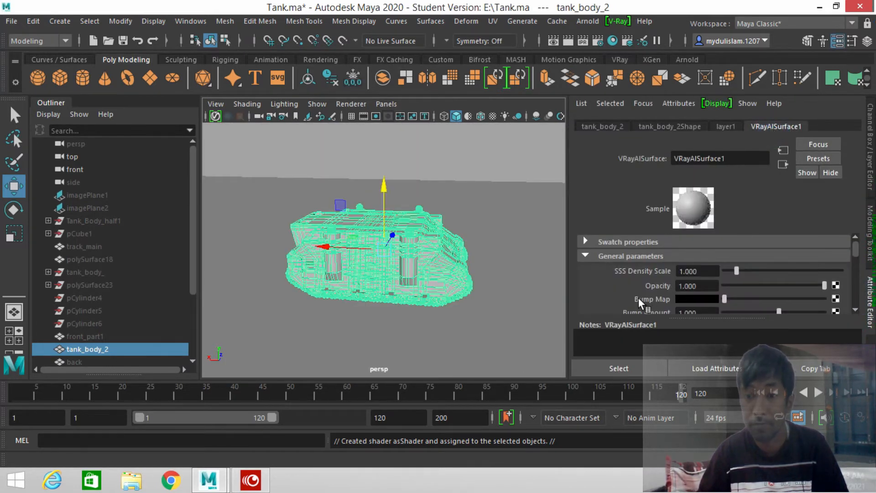
scroll(639, 298, down, 2)
scroll(638, 298, down, 1)
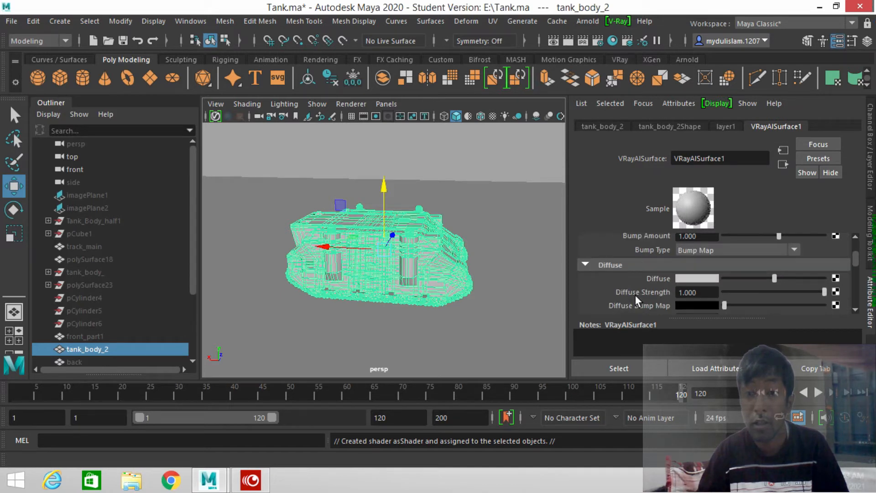
click(697, 279)
click(686, 330)
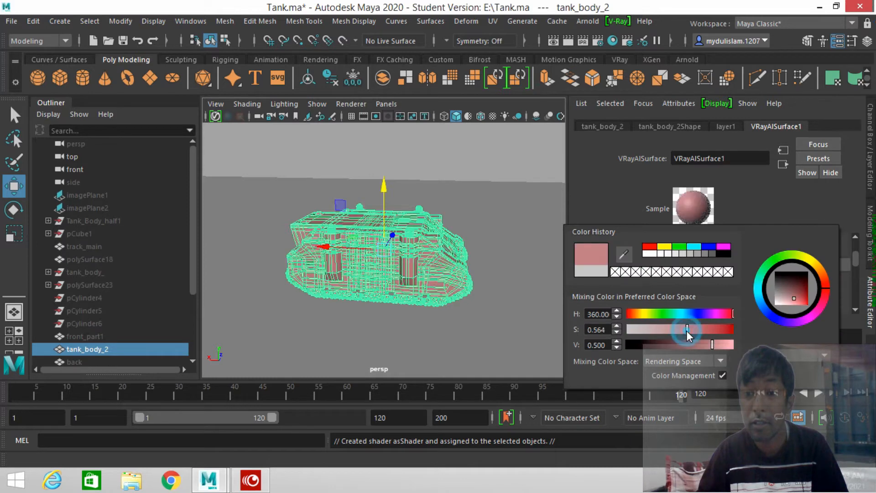
mouse_move(668, 344)
mouse_down()
mouse_move(650, 347)
mouse_move(658, 352)
mouse_move(683, 331)
mouse_move(658, 338)
mouse_move(672, 346)
mouse_up()
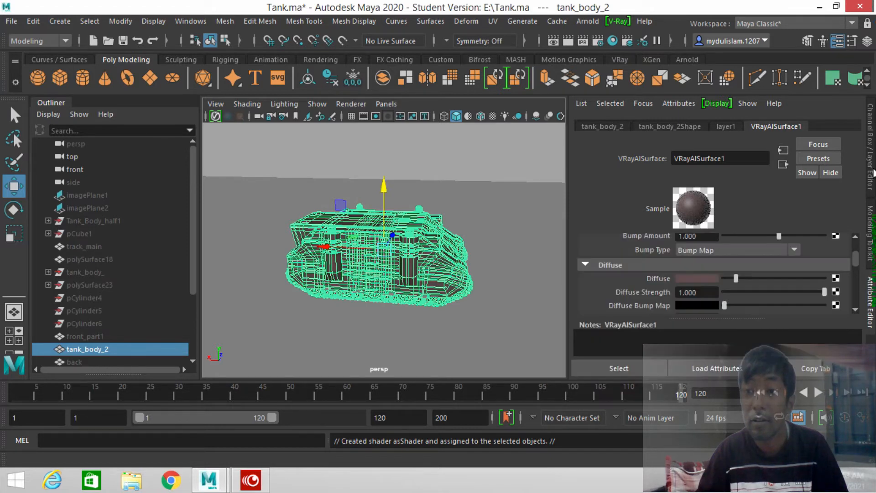
key(ctrl+a)
click(571, 211)
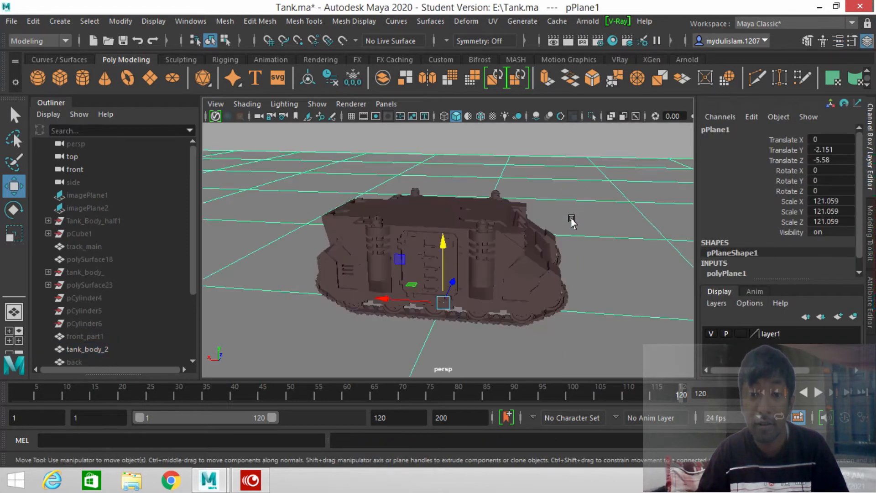
alt+drag(575, 228, 473, 256)
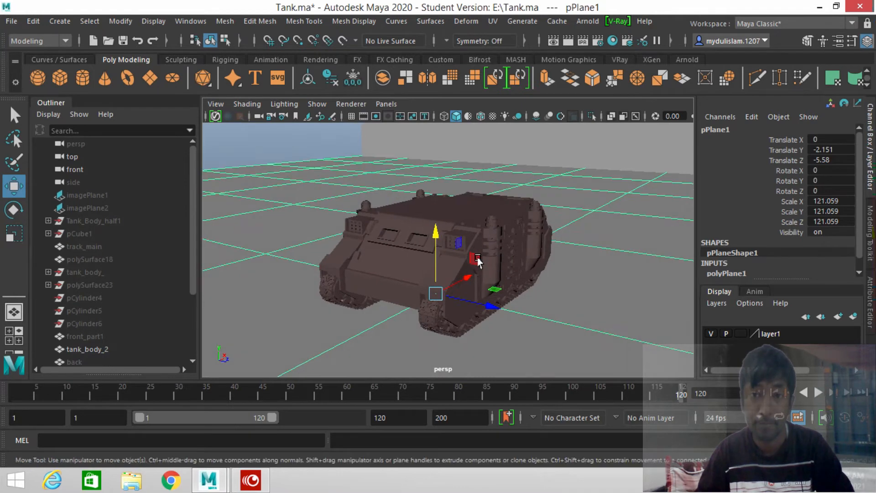
- Open the Render Settings and switch the renderer from Arnold to V-Ray
click(180, 19)
mouse_move(295, 106)
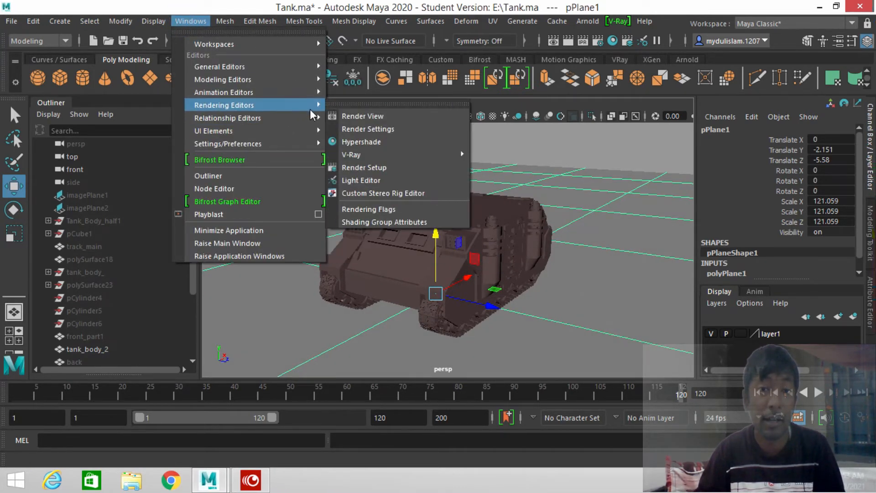
click(361, 132)
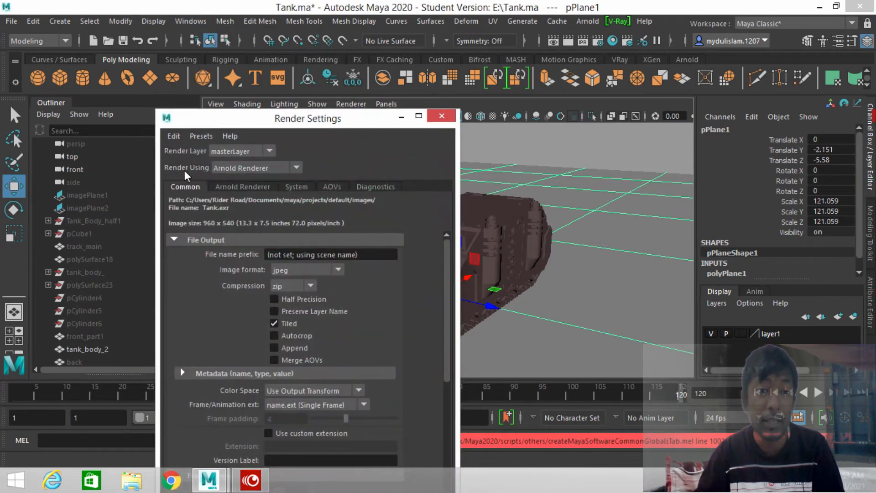
click(290, 169)
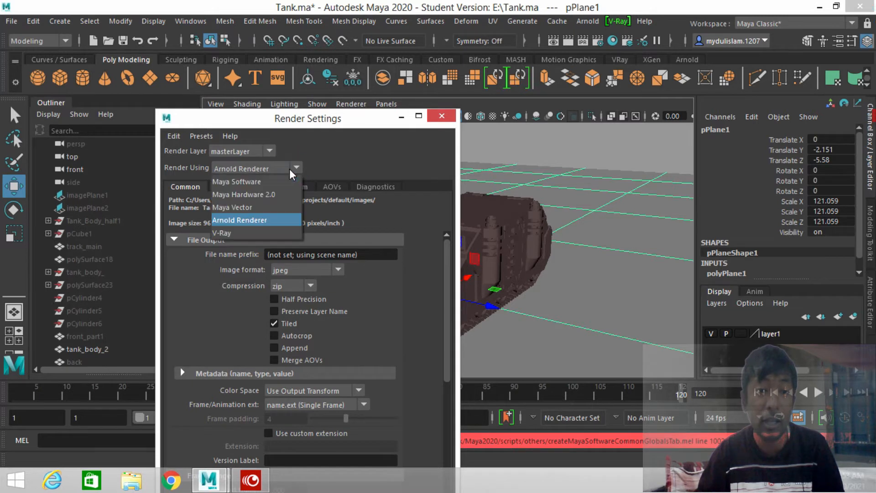
click(261, 233)
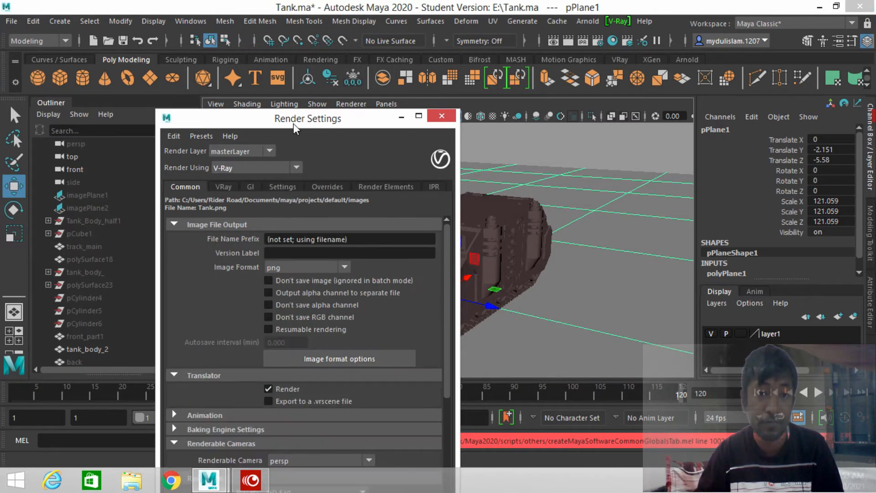
drag(292, 120, 278, 40)
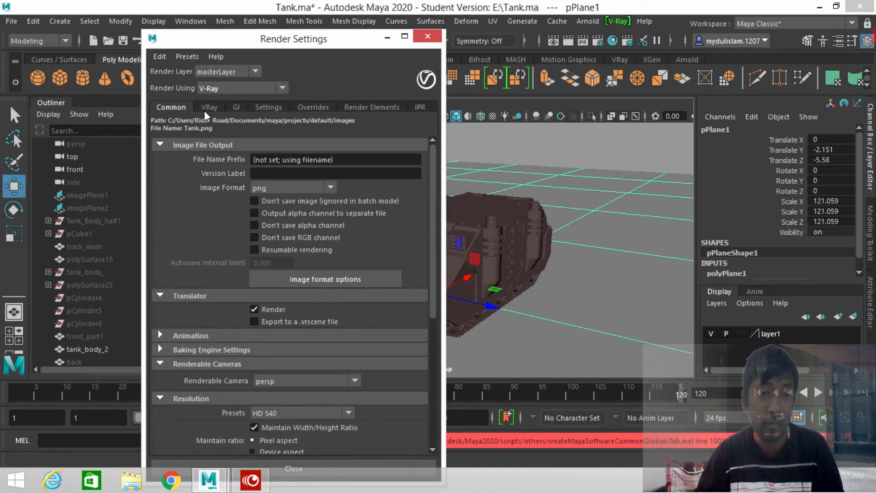
- Set the render resolution preset to HD 1080
scroll(225, 269, down, 3)
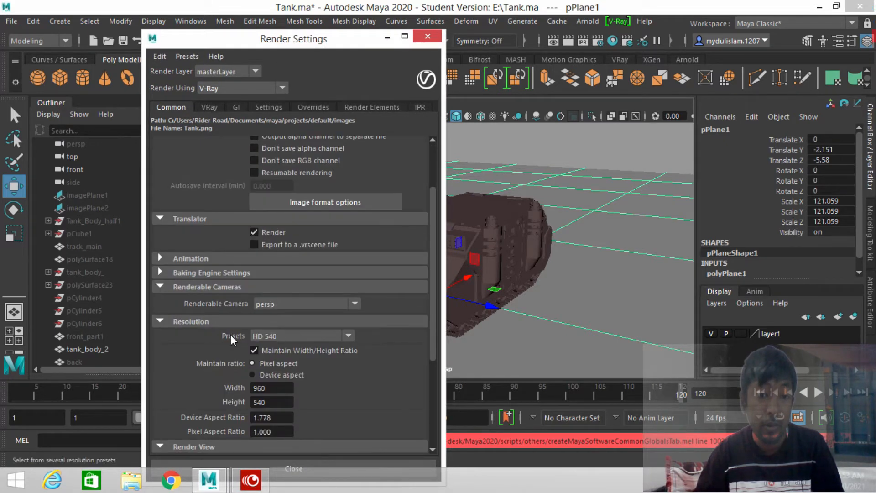
click(261, 335)
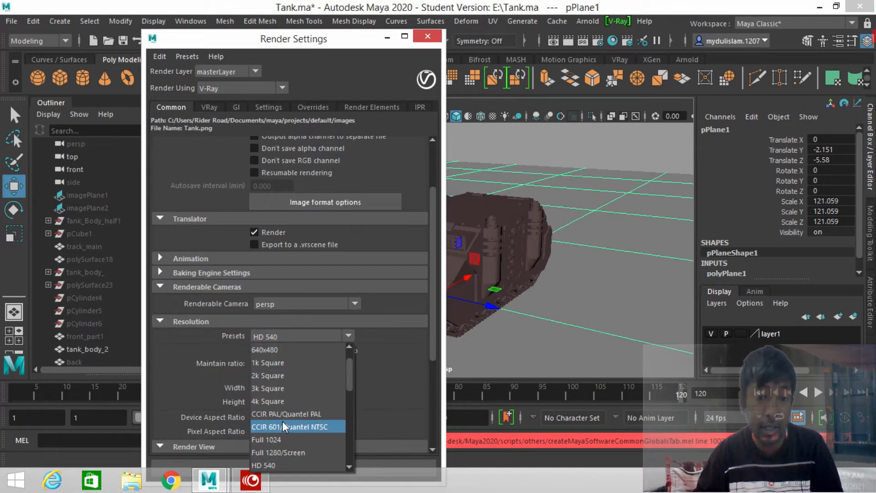
scroll(288, 448, down, 3)
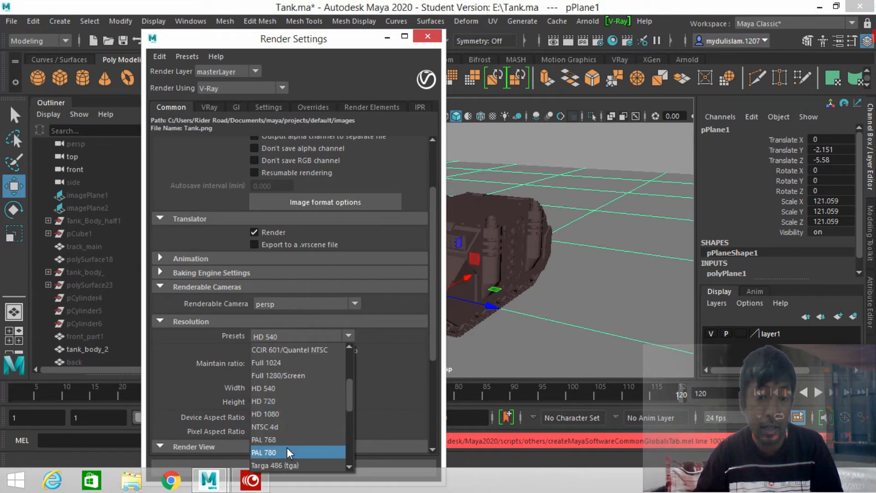
scroll(287, 447, down, 3)
click(273, 374)
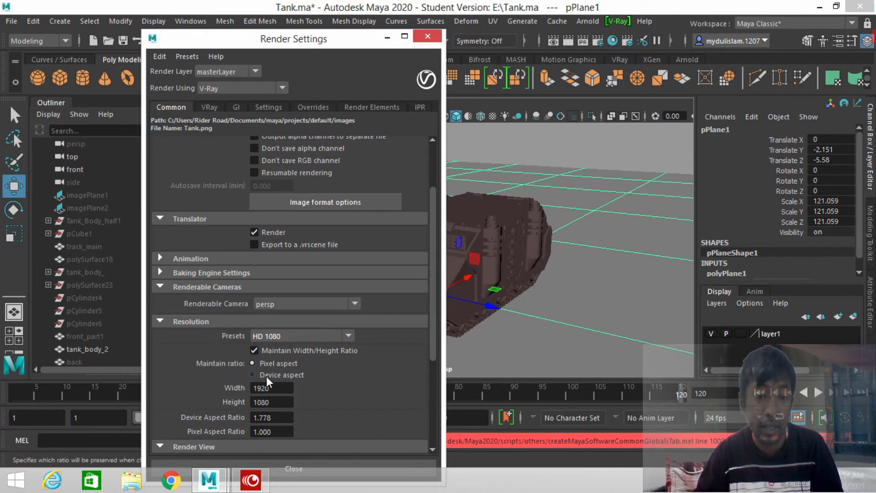
scroll(197, 305, down, 3)
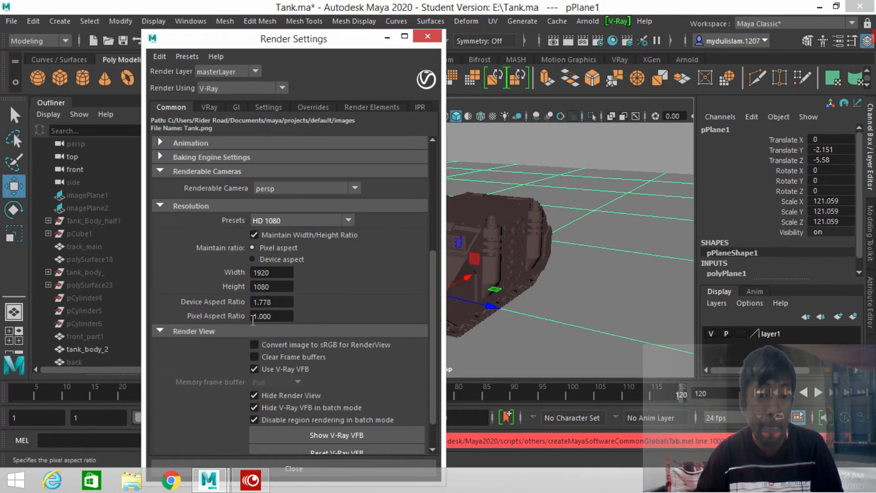
scroll(250, 321, down, 1)
scroll(249, 321, up, 6)
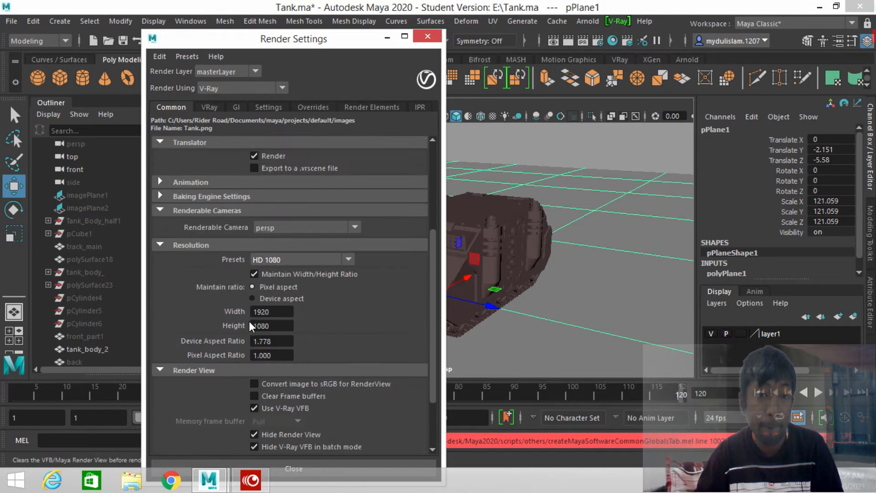
- Change the V-Ray image sampler type to Bucket and set its threshold to 0.001
click(213, 107)
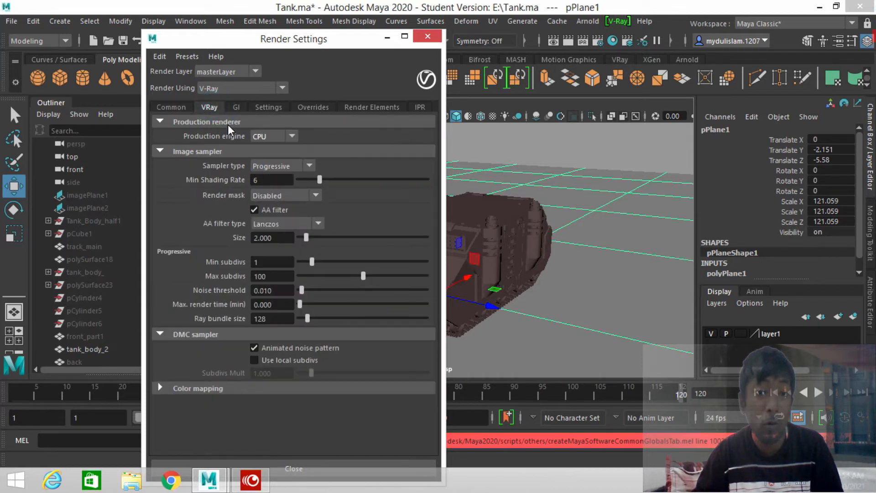
click(274, 168)
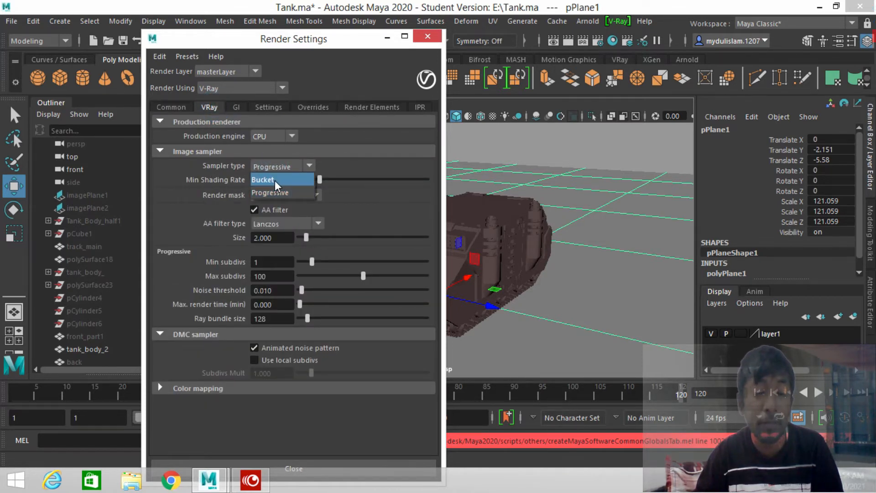
click(275, 179)
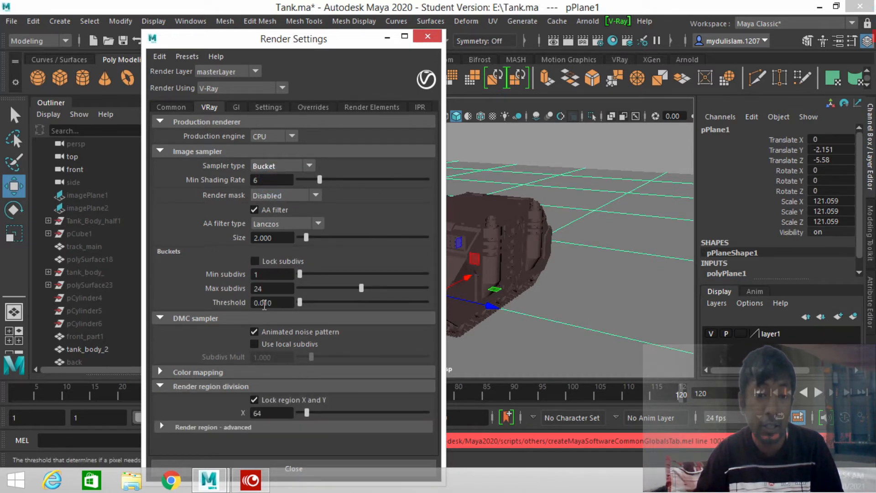
click(264, 303)
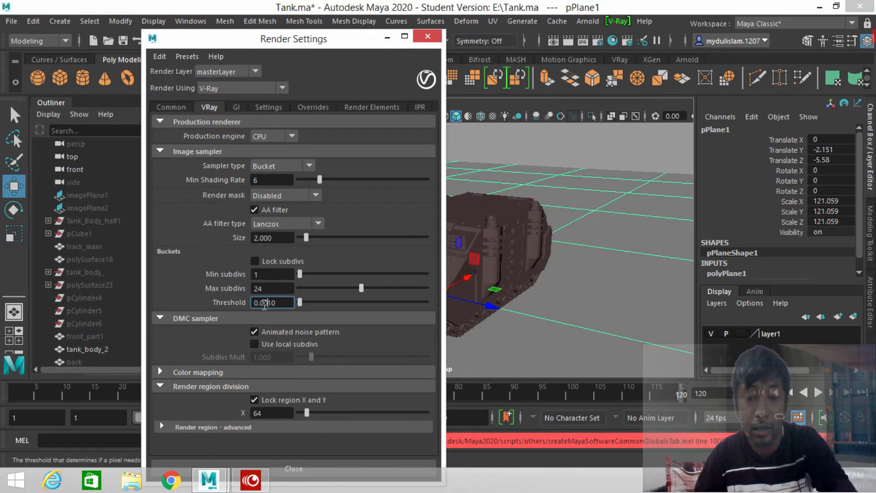
key(Return)
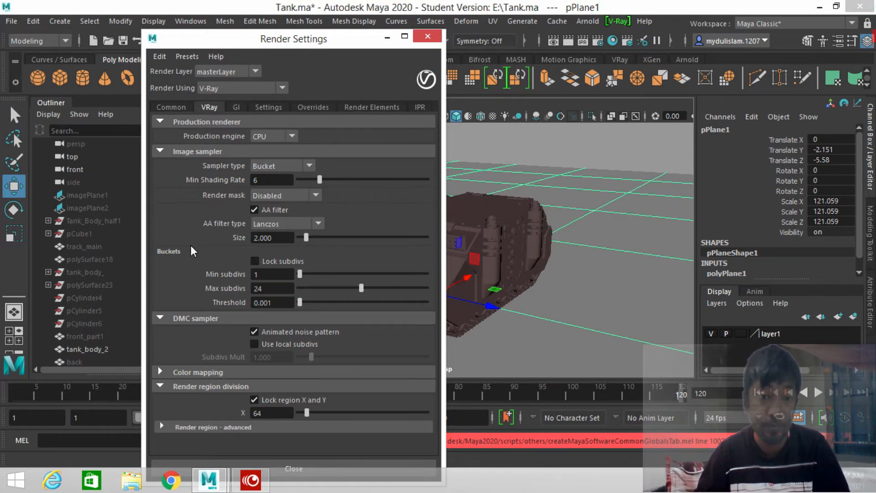
- Review the GI, Settings, Overrides and Render Elements options and close the Render Settings
click(236, 108)
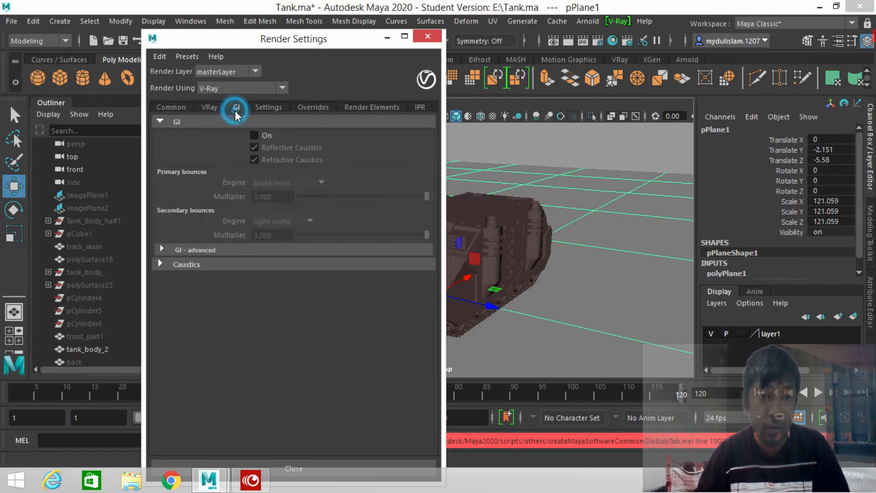
click(267, 108)
click(306, 109)
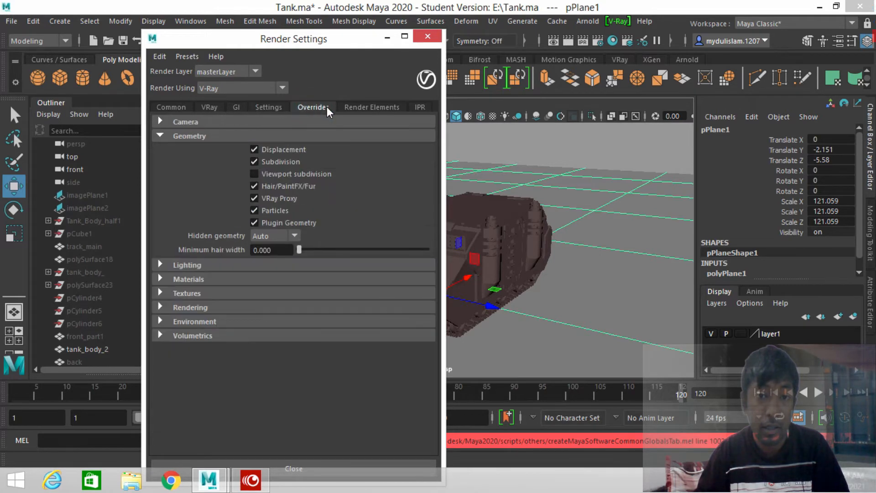
click(366, 107)
click(167, 107)
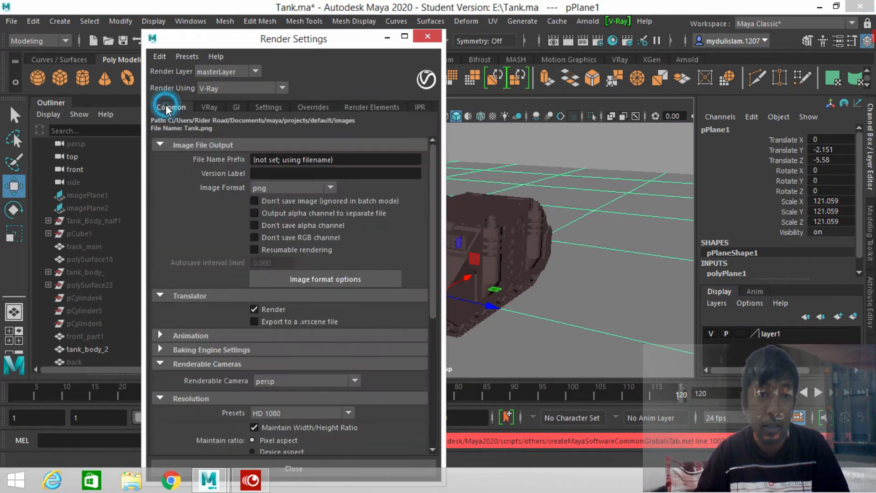
click(426, 37)
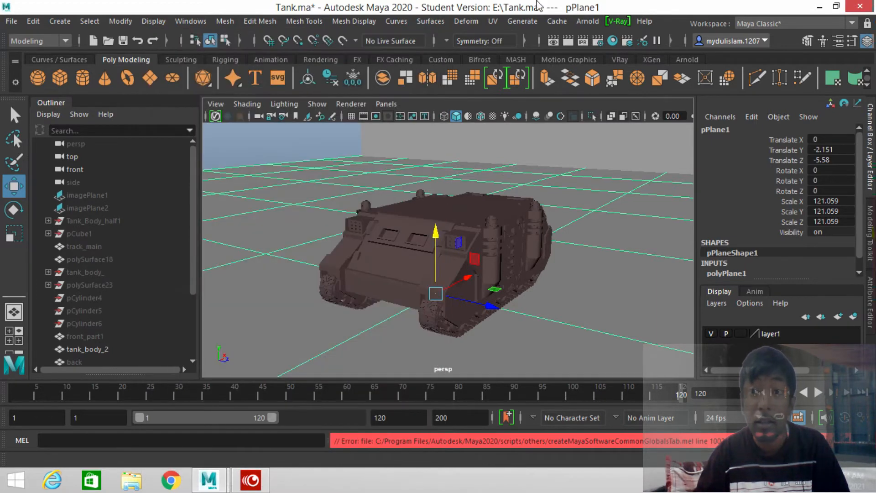
- Open the V-Ray frame buffer and start an interactive render of the tank scene
click(620, 59)
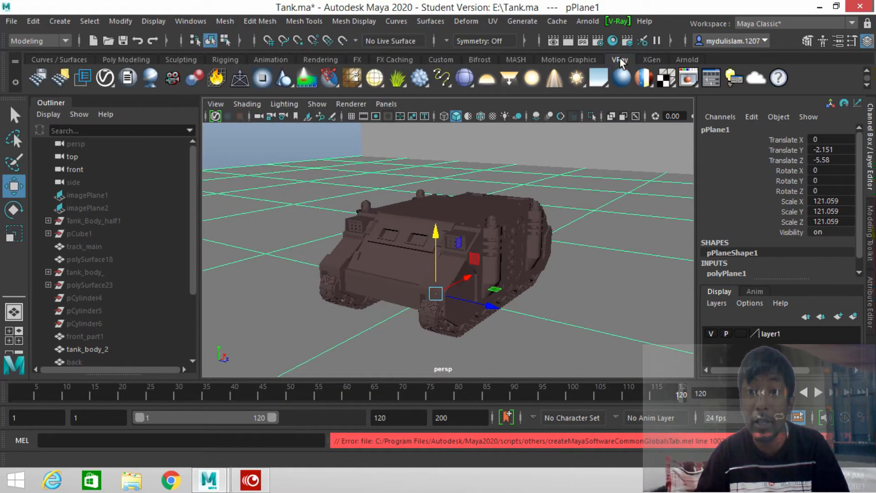
click(688, 80)
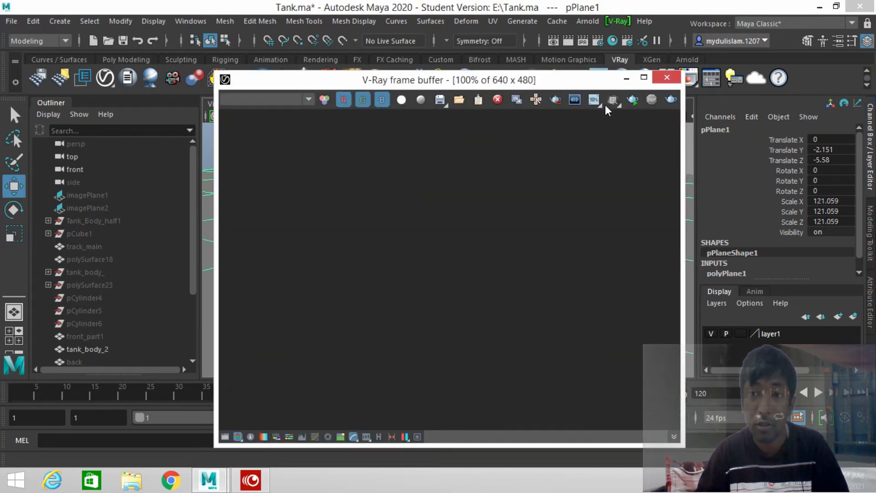
click(637, 103)
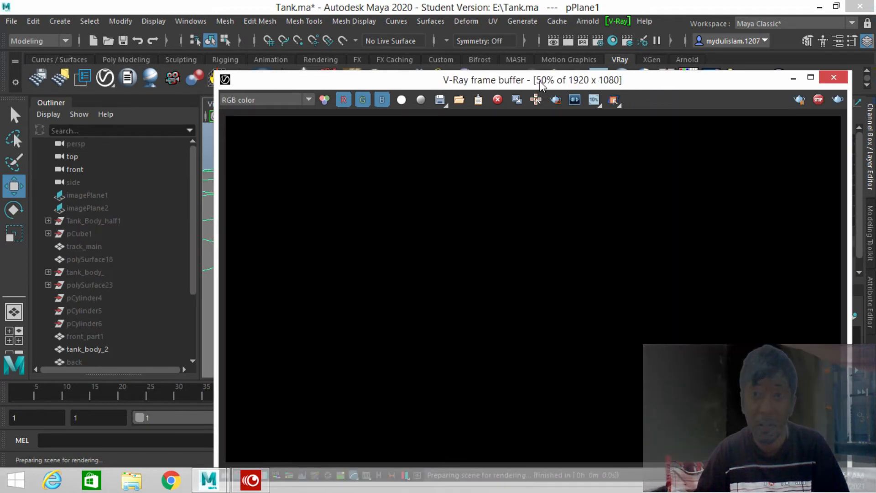
- Shrink the V-Ray frame buffer window, move it aside and zoom the rendered image out to 25%
drag(540, 82, 402, 44)
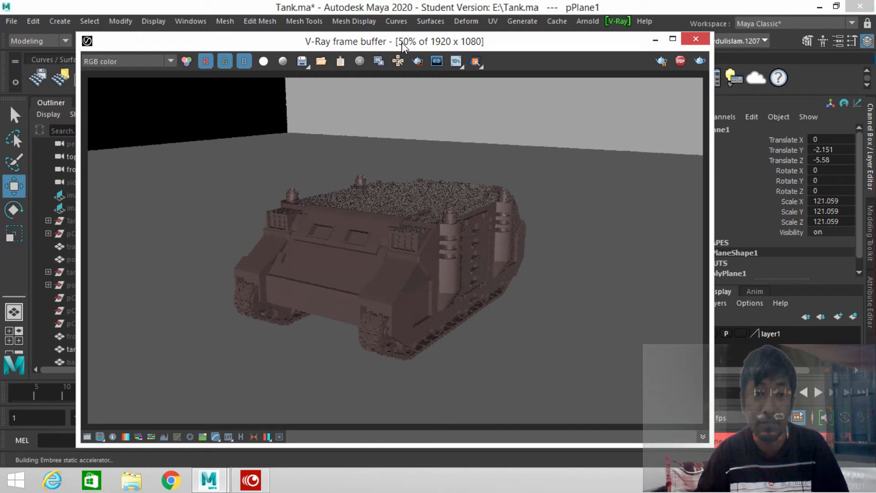
drag(78, 157, 247, 189)
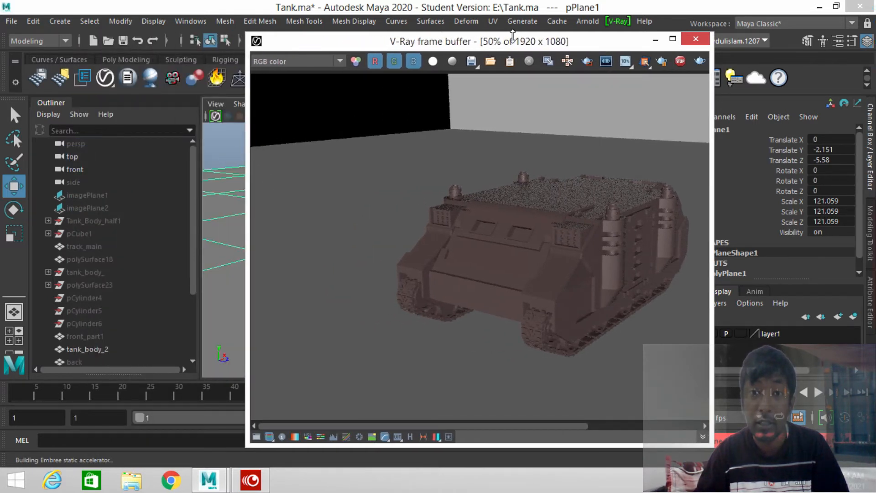
drag(513, 35, 532, 136)
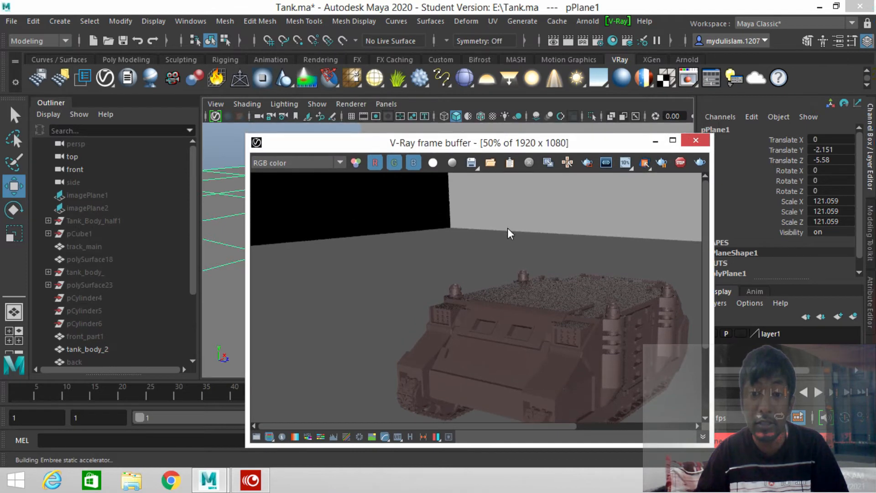
scroll(508, 228, down, 2)
scroll(507, 231, up, 2)
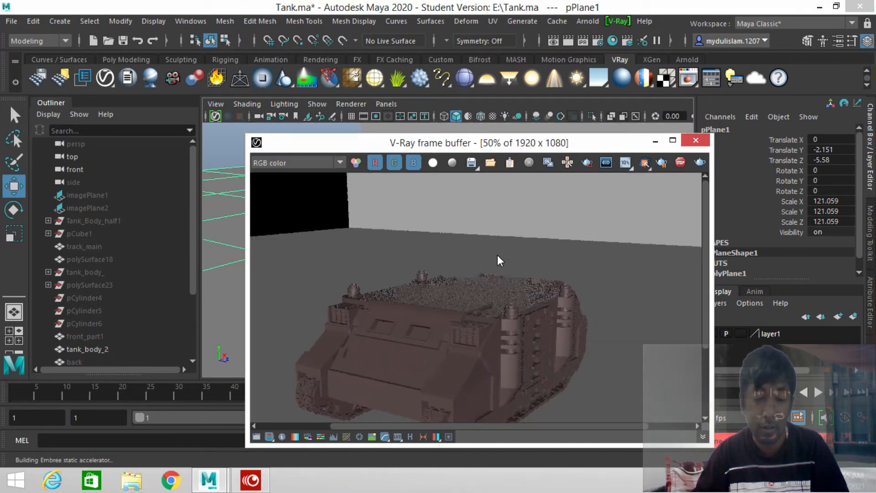
drag(483, 144, 325, 89)
scroll(295, 212, down, 1)
scroll(308, 222, up, 1)
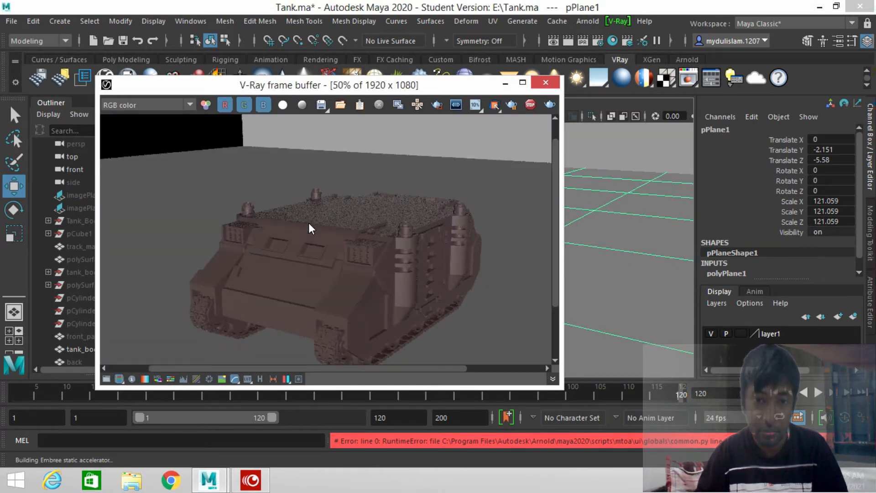
scroll(308, 223, down, 1)
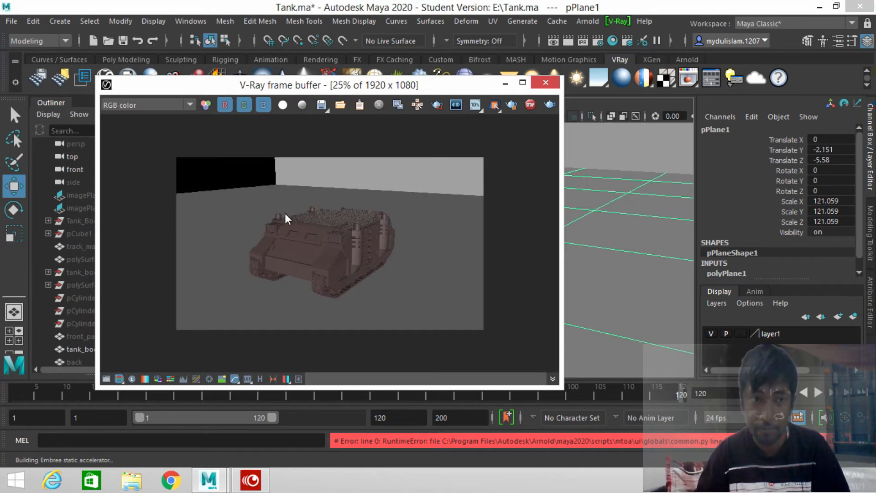
- Orbit the viewport around the tank and check the live render from the side and from a corner angle
click(503, 83)
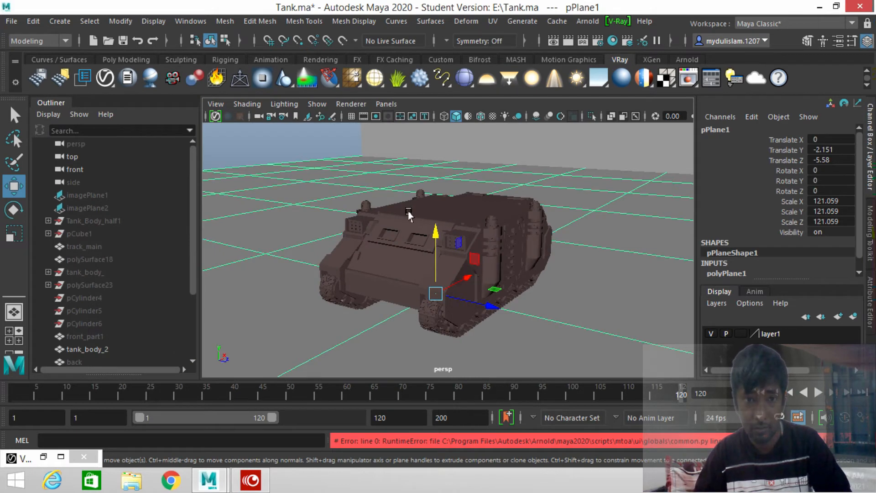
alt+drag(408, 212, 342, 280)
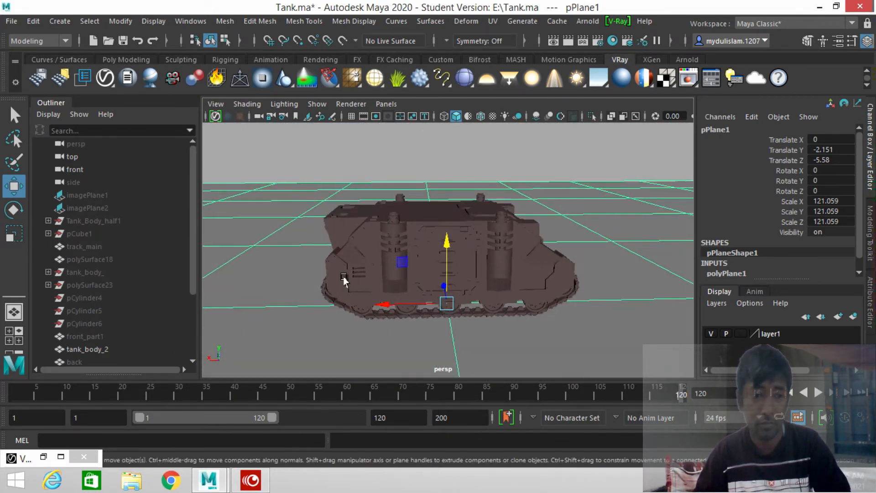
click(36, 456)
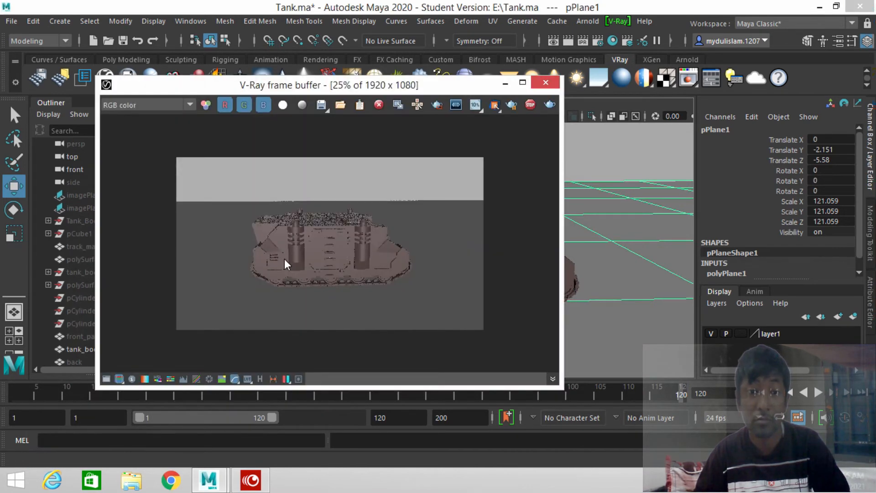
click(505, 84)
alt+drag(524, 239, 549, 233)
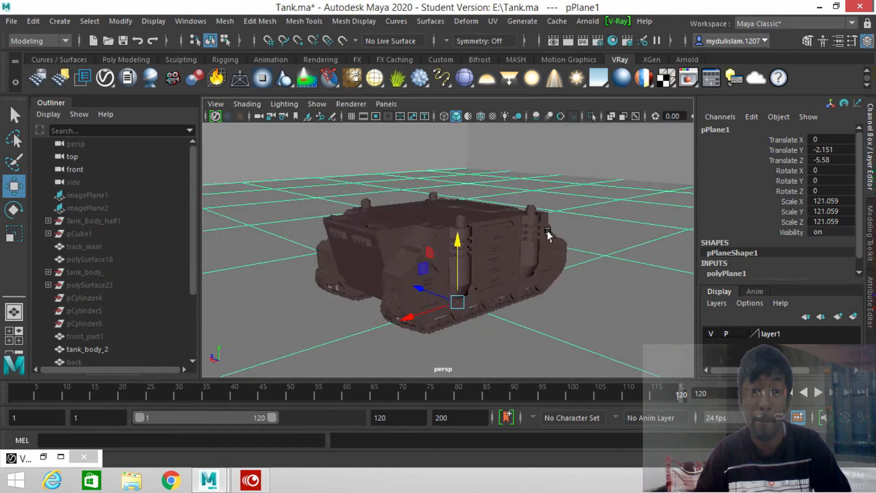
click(44, 457)
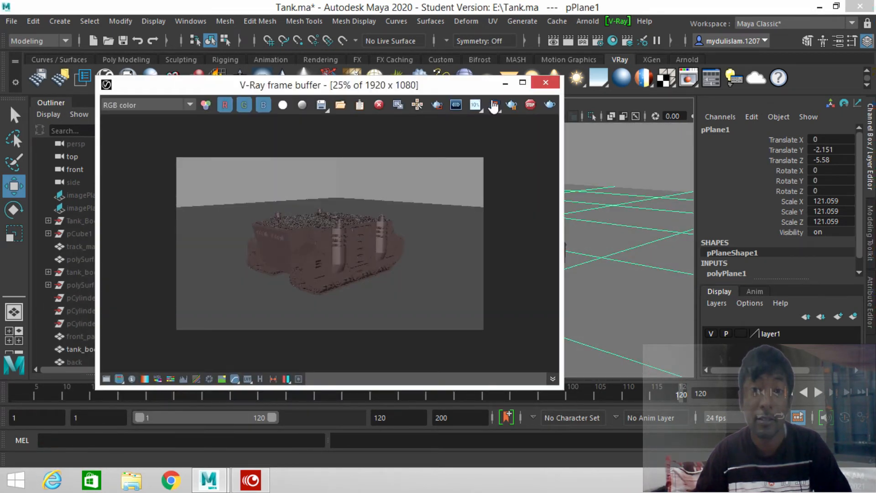
click(504, 84)
alt+drag(515, 231, 491, 234)
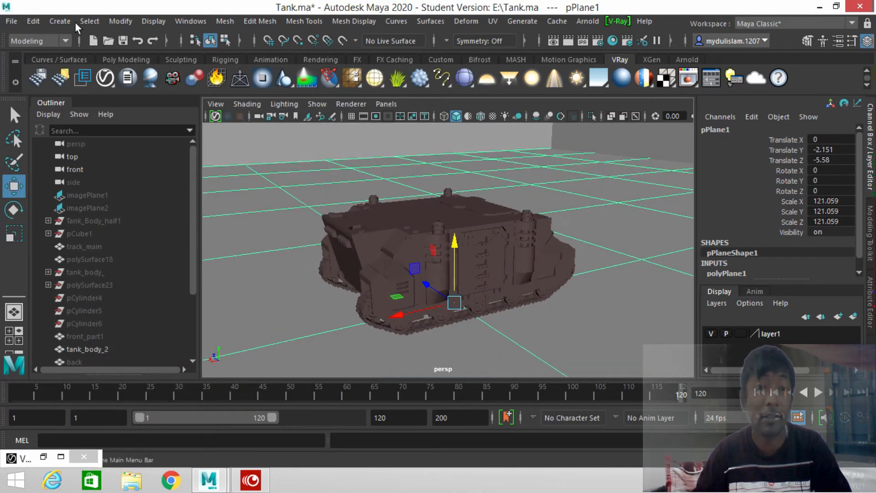
- Create a V-Ray rectangle light at the tank and scale it uniformly to about 3.17
click(507, 77)
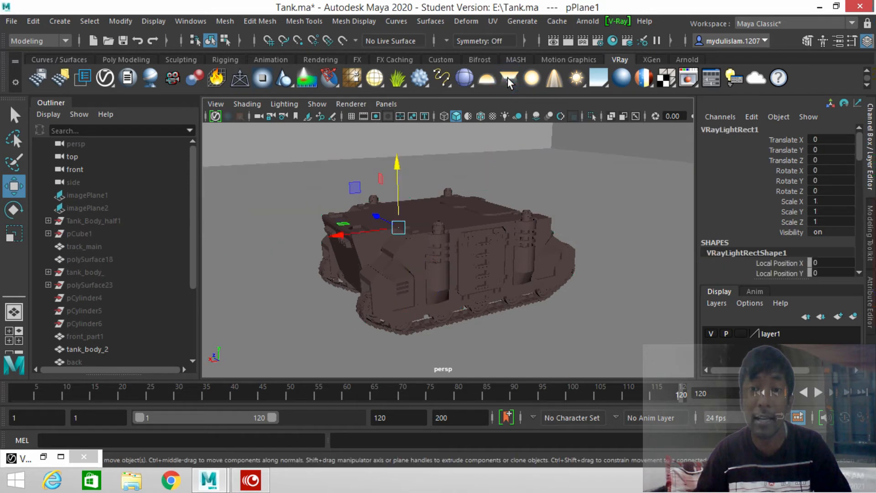
click(14, 234)
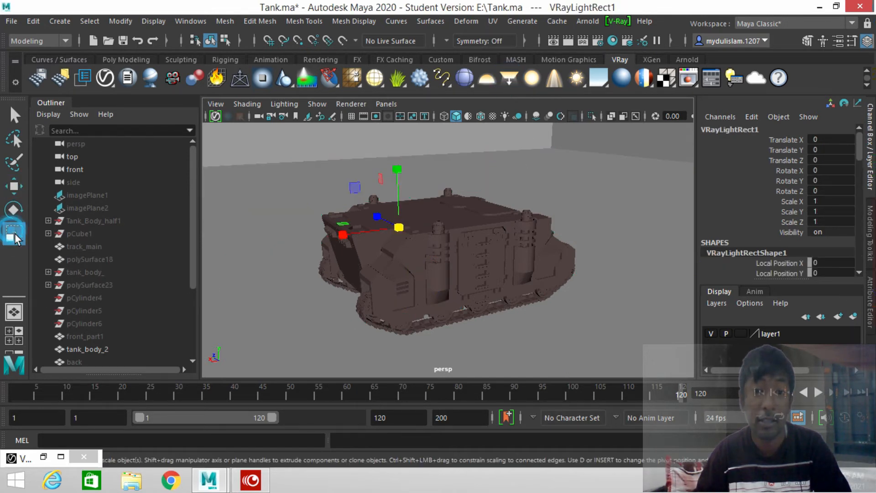
drag(399, 224, 470, 269)
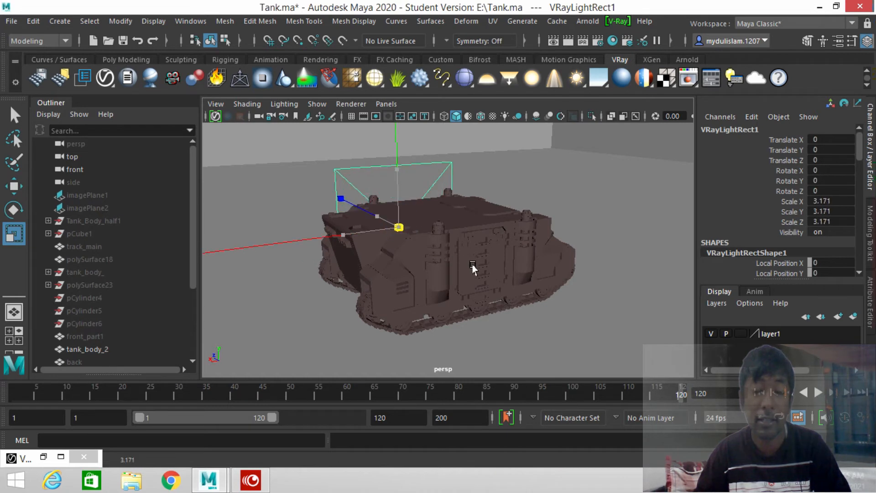
- Move the rectangle light away from the tank's side to about Y 4.58 and Z 9.7, and check the live render
scroll(410, 286, down, 2)
alt+drag(410, 286, 500, 289)
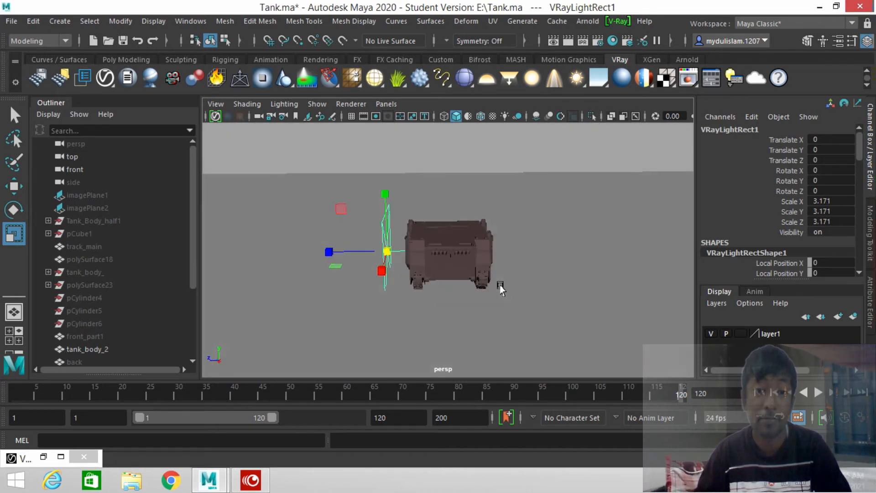
click(14, 185)
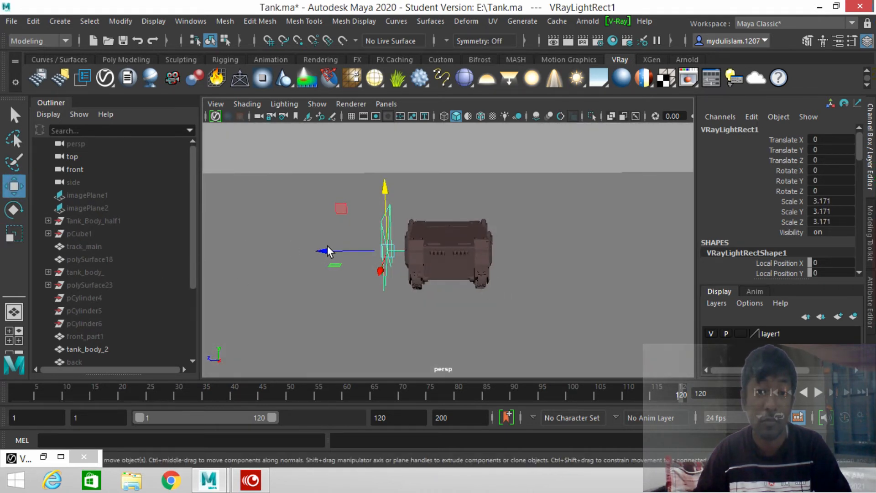
drag(327, 246, 270, 254)
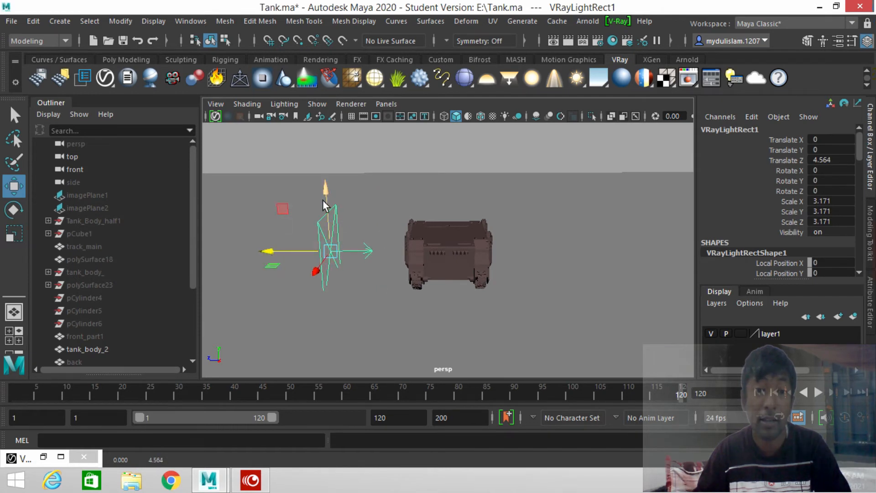
drag(324, 205, 323, 145)
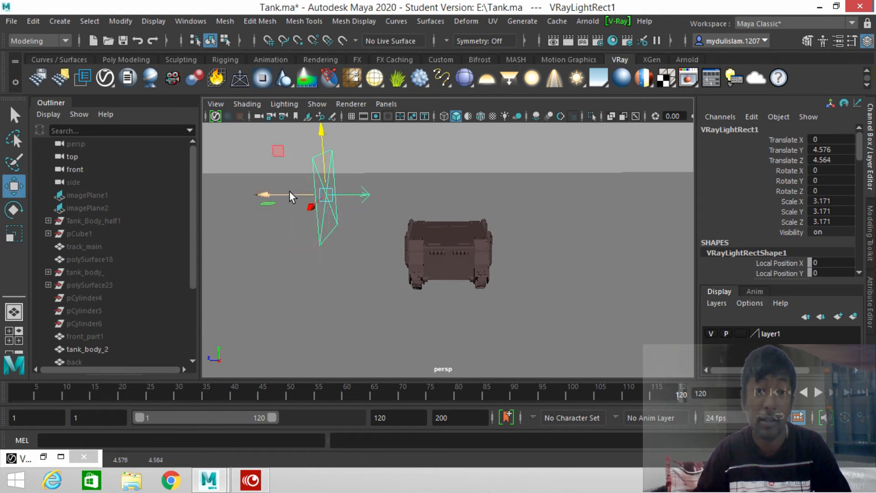
drag(290, 191, 223, 201)
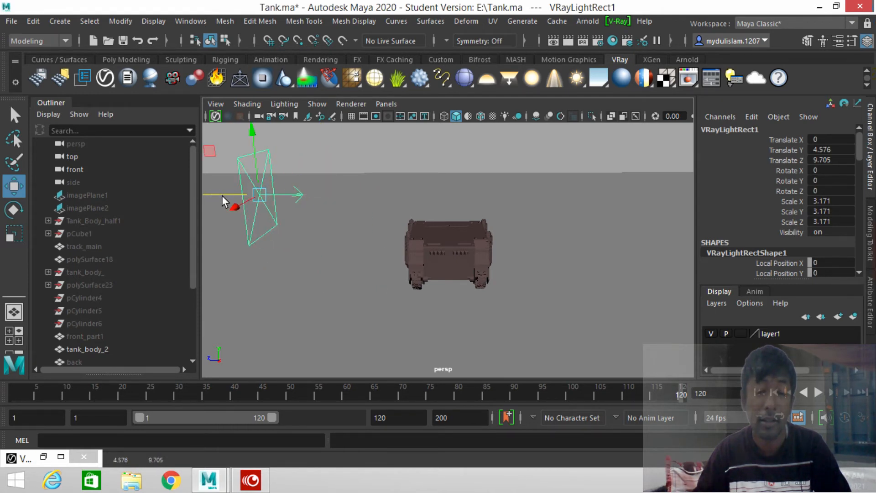
click(45, 457)
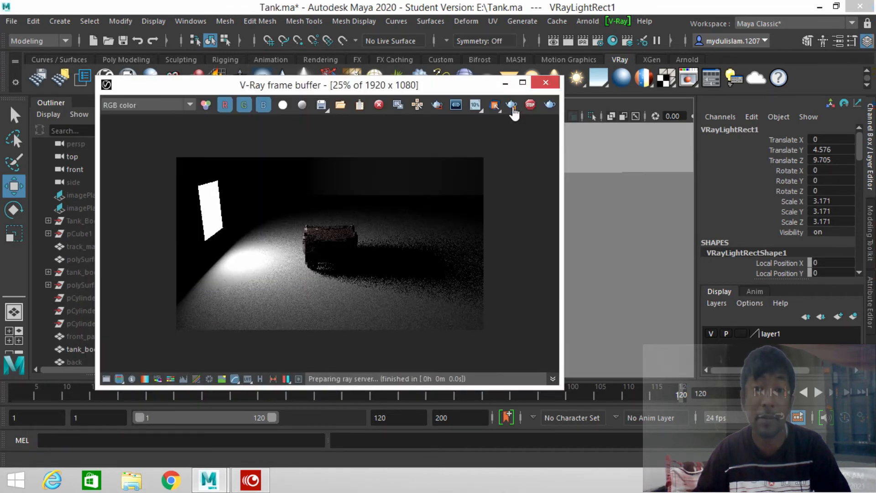
click(504, 84)
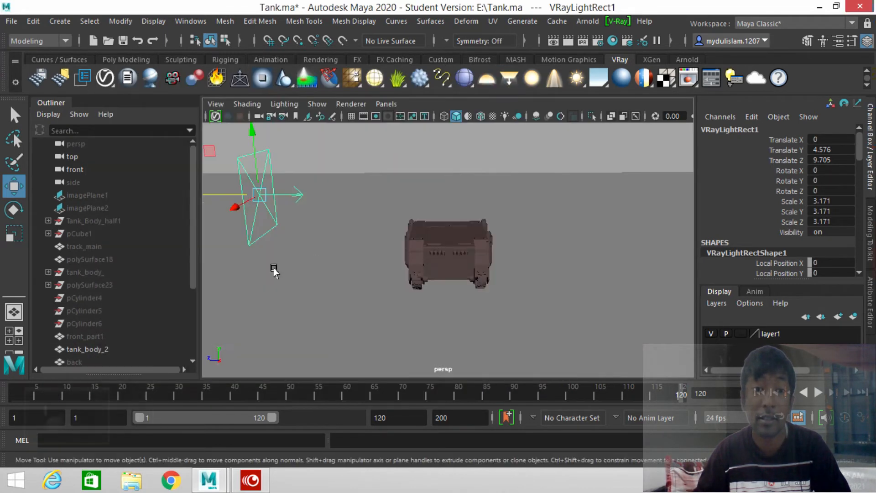
- Scale the rectangle light uniformly to about 8.25 and raise it to about Y 9.24
click(17, 229)
drag(258, 197, 370, 247)
click(19, 186)
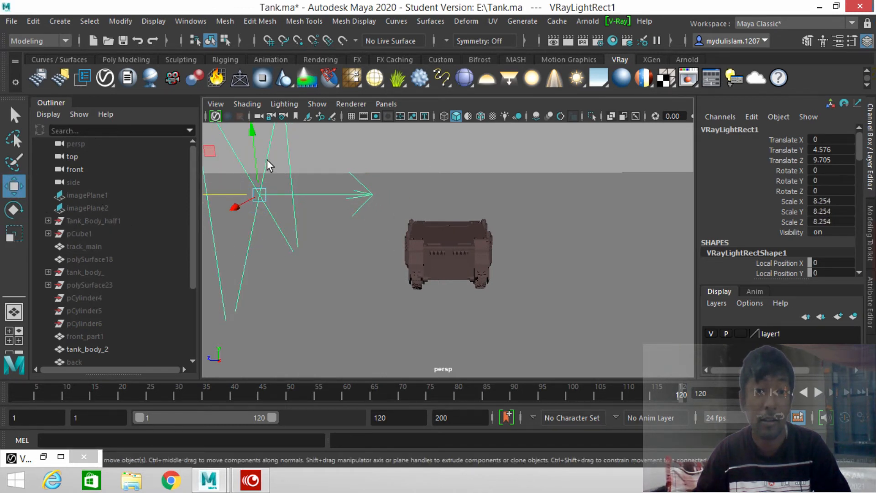
drag(252, 158, 256, 94)
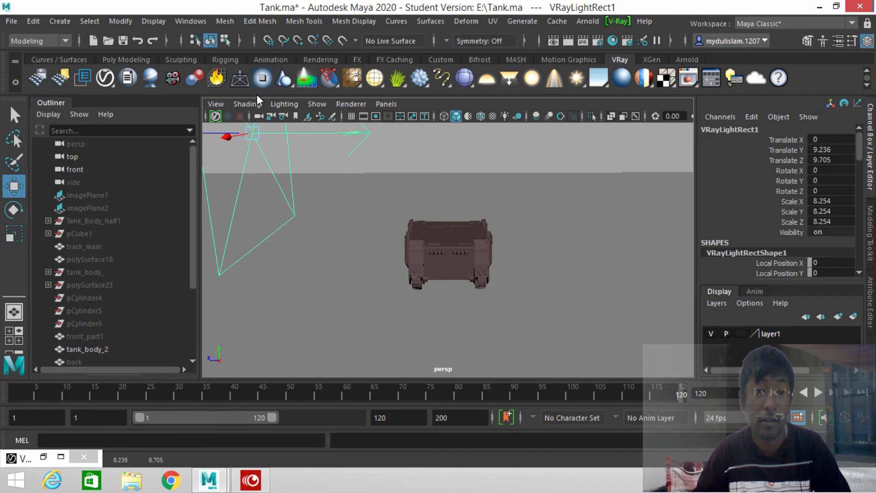
- Tilt the rectangle light down toward the tank, about -24.6 degrees in X, and move it farther out to about Z 20.5
scroll(324, 196, down, 2)
key(e)
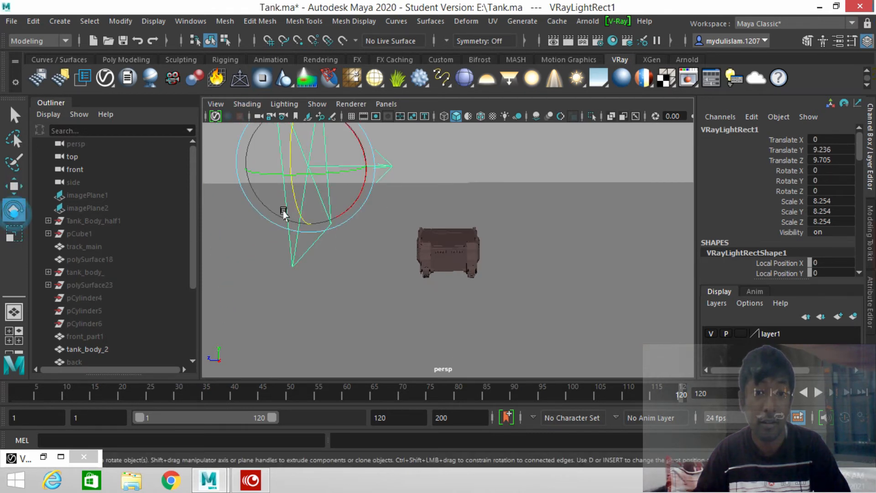
alt+drag(362, 155, 379, 176)
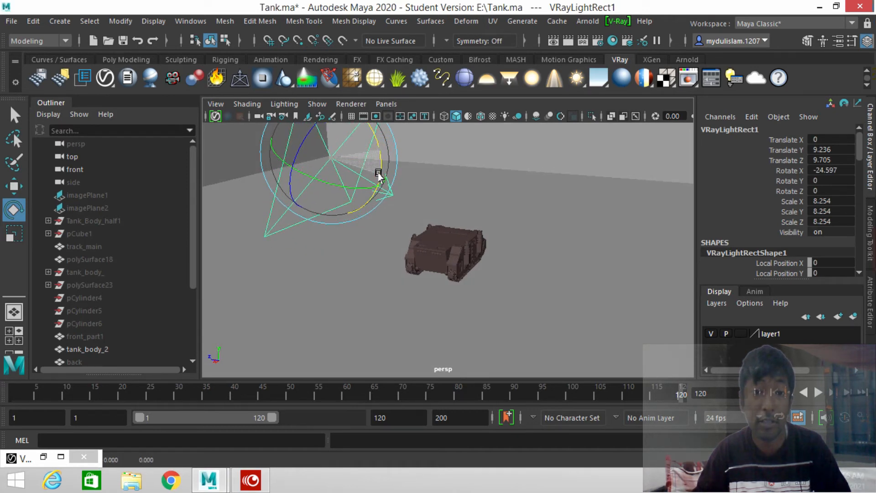
click(14, 186)
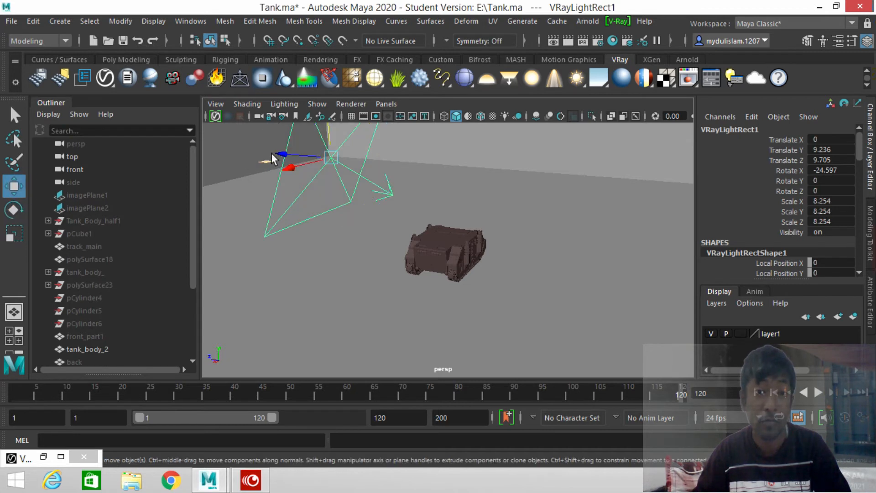
drag(279, 154, 213, 130)
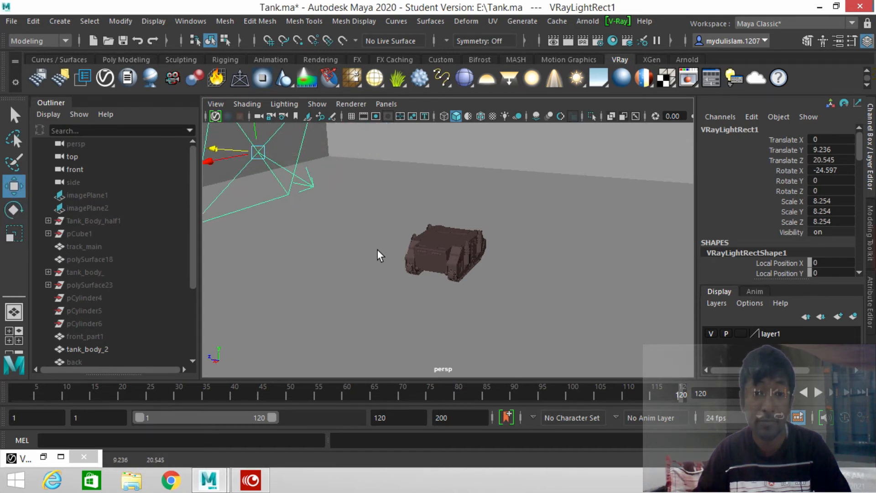
- Check the tank's lighting in the V-Ray frame buffer from a wide view and from a close corner view
scroll(377, 250, down, 2)
scroll(377, 251, up, 2)
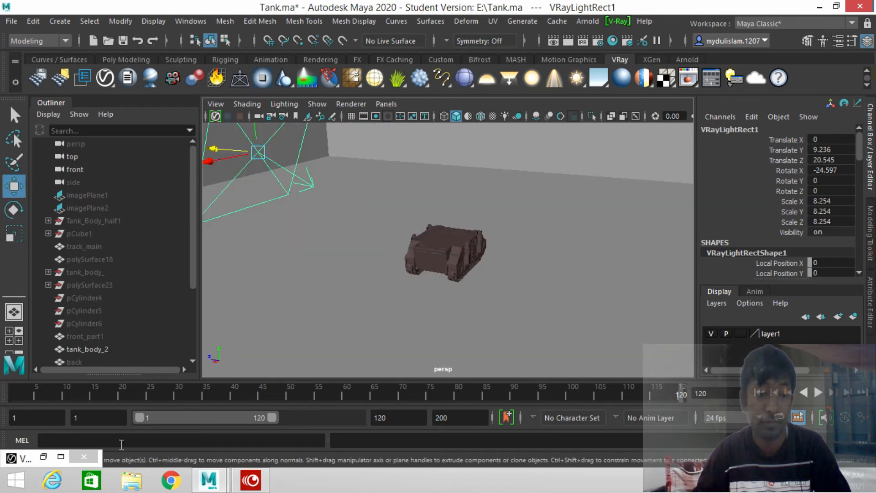
click(42, 456)
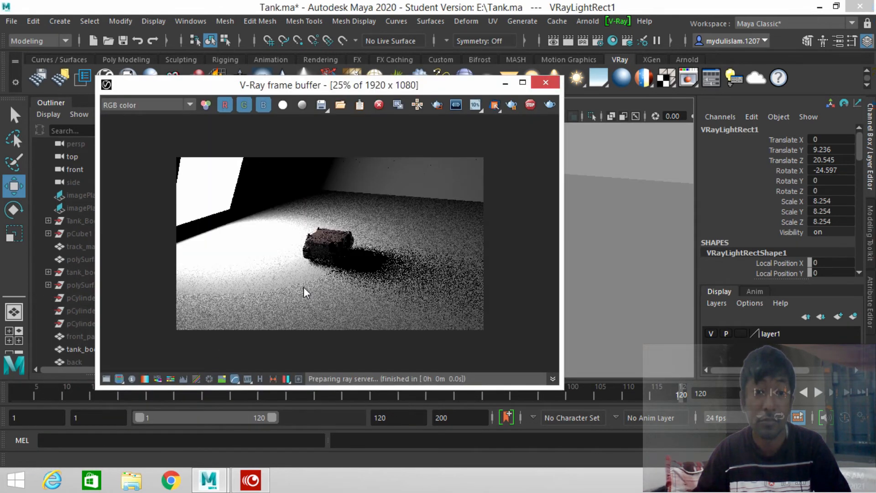
click(505, 84)
scroll(465, 254, up, 5)
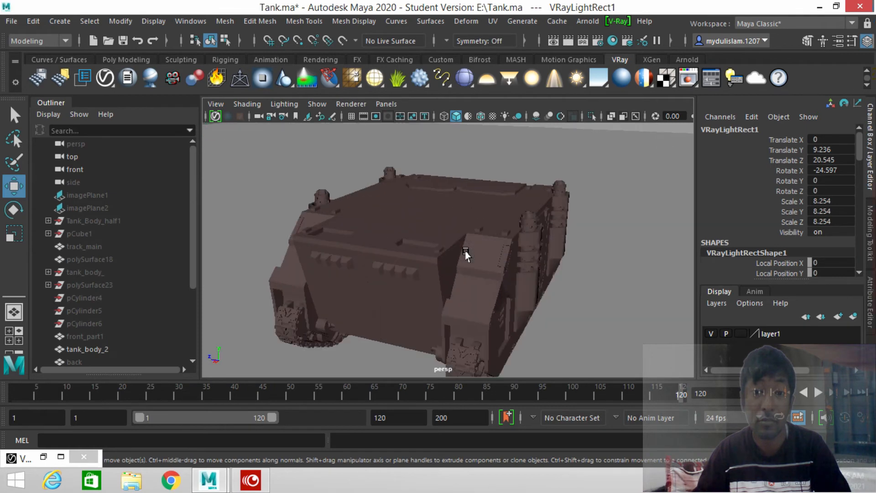
alt+drag(496, 278, 479, 274)
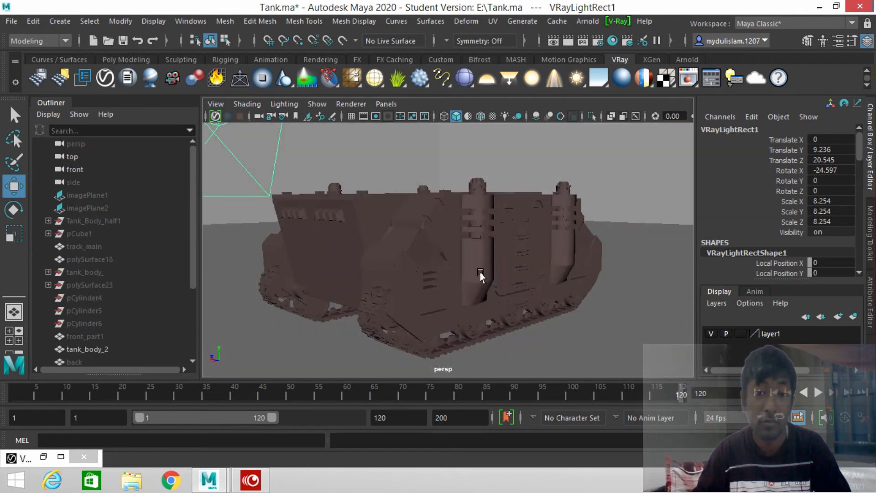
click(43, 457)
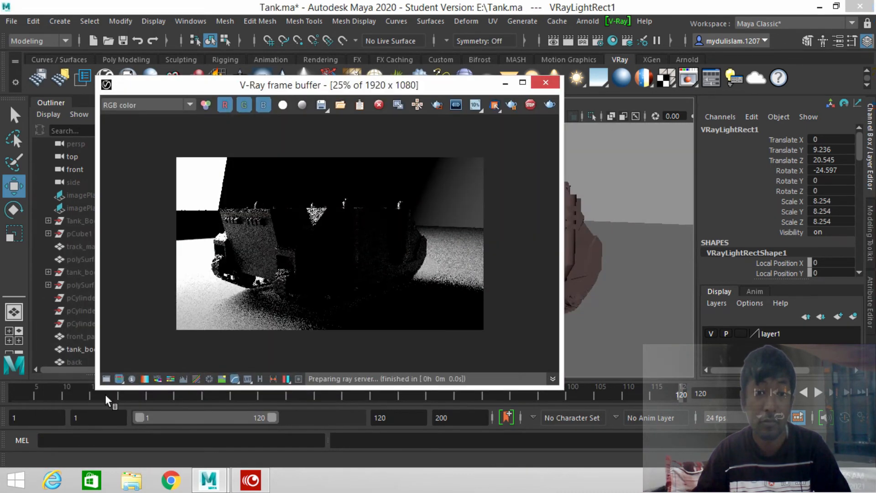
click(504, 85)
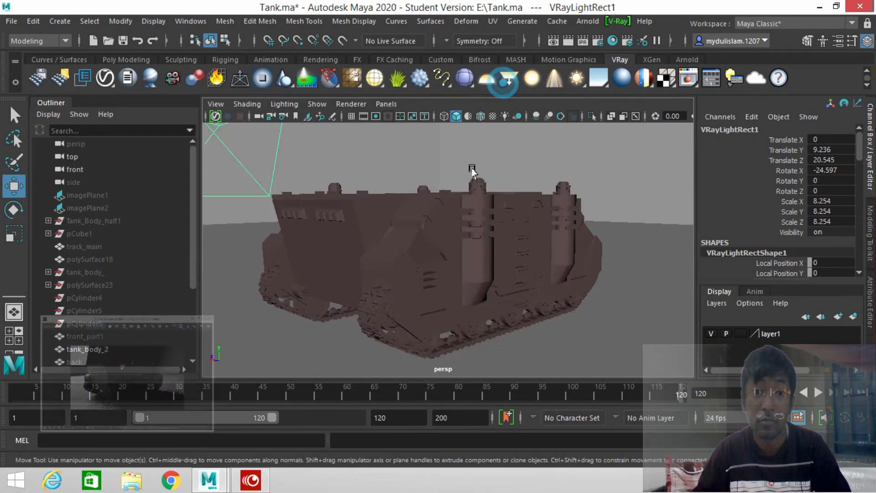
- Raise the rectangle light higher above the tank, to about Y 15.96
alt+drag(469, 172, 411, 243)
scroll(457, 228, down, 3)
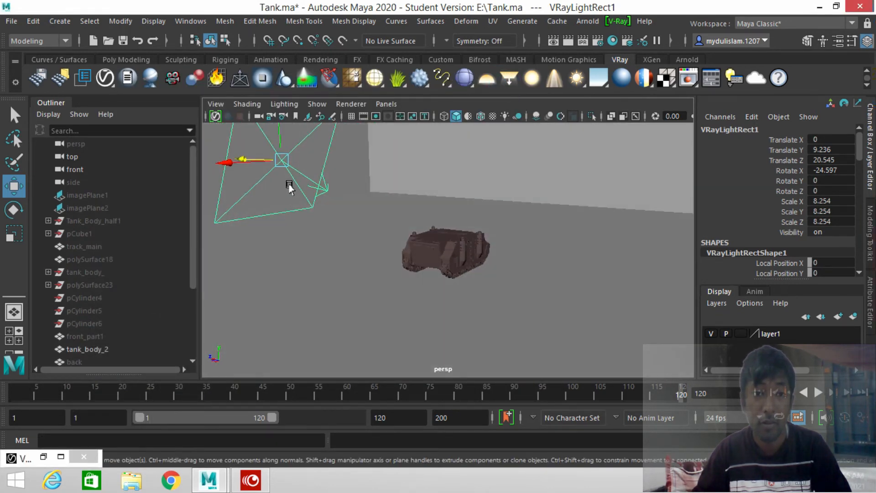
drag(277, 143, 269, 83)
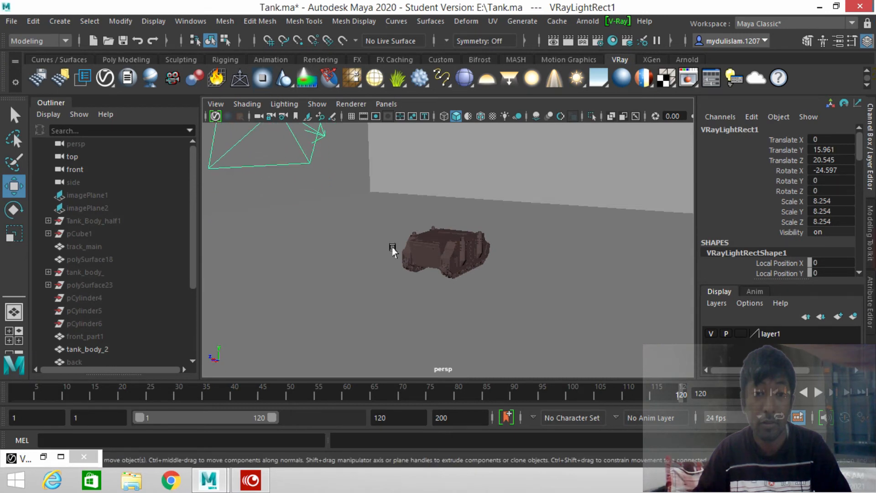
- Duplicate the rectangle light and move the copy to the opposite side of the tank, to about Z -31.7
scroll(393, 249, down, 4)
scroll(395, 252, up, 5)
alt+drag(379, 238, 448, 321)
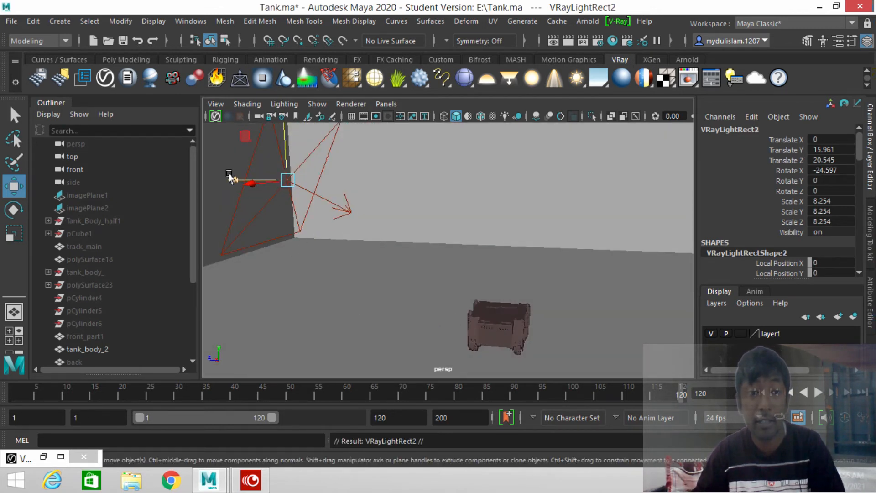
drag(231, 173, 558, 312)
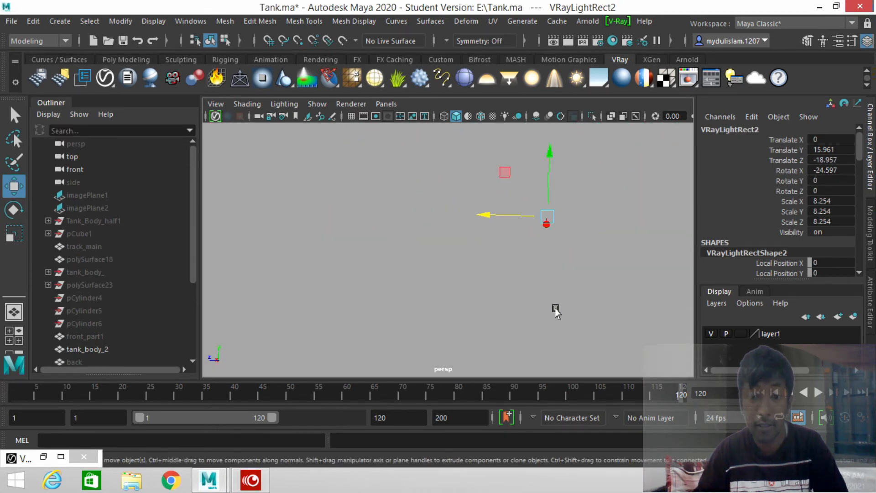
alt+drag(500, 307, 459, 296)
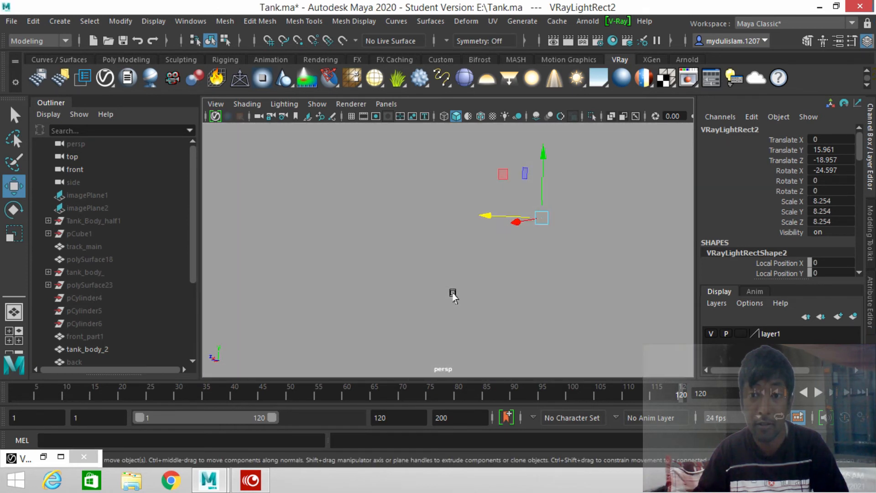
scroll(577, 289, up, 5)
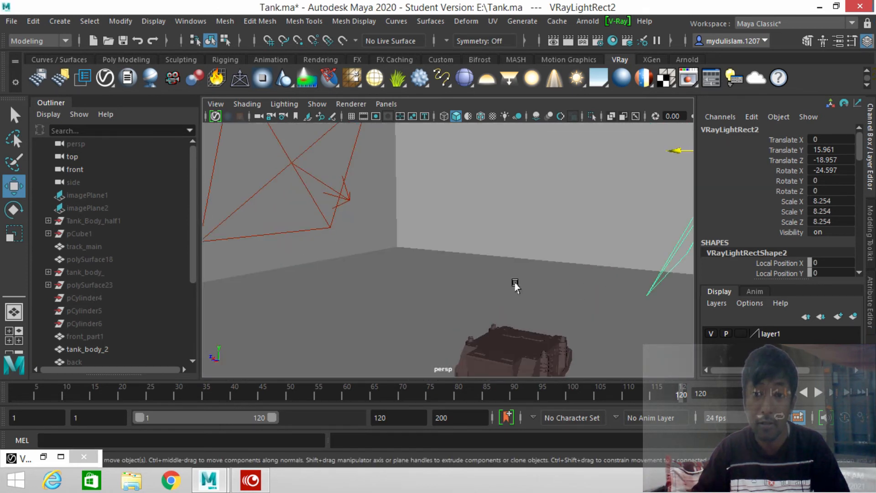
alt+drag(545, 254, 349, 235)
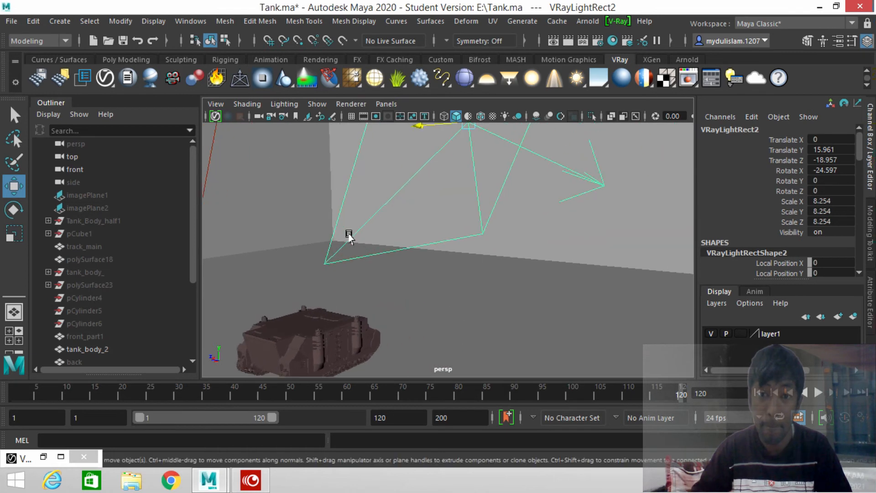
scroll(452, 233, down, 2)
alt+drag(444, 238, 569, 219)
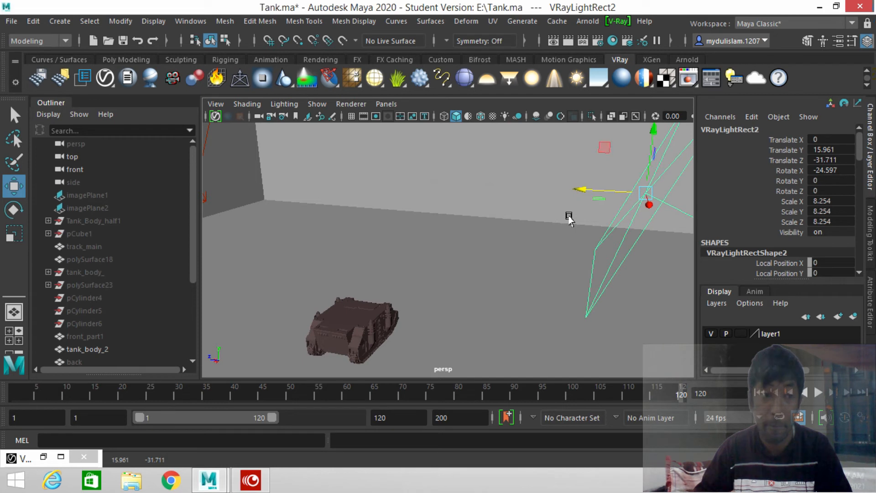
- Rotate the duplicated light to face the tank, to about X -196.4, Y 8.7 and Z 184 degrees
click(13, 210)
drag(663, 213, 587, 194)
drag(675, 215, 577, 183)
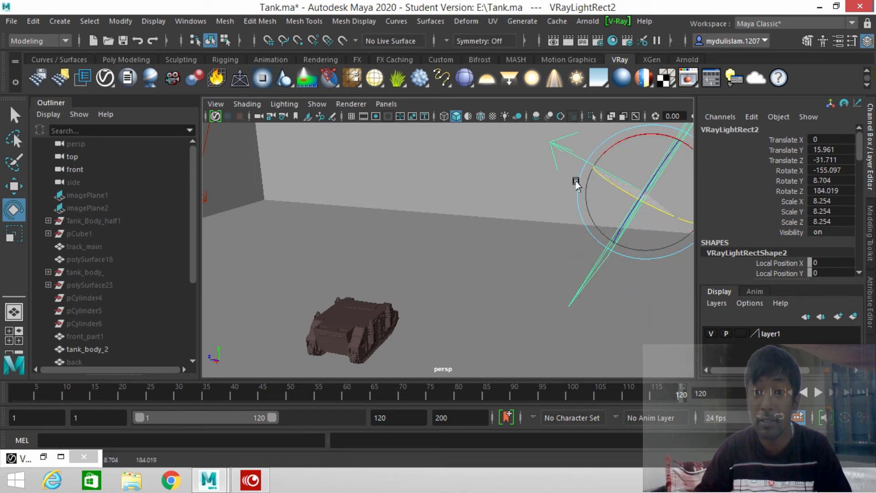
alt+drag(491, 215, 535, 232)
drag(644, 154, 608, 182)
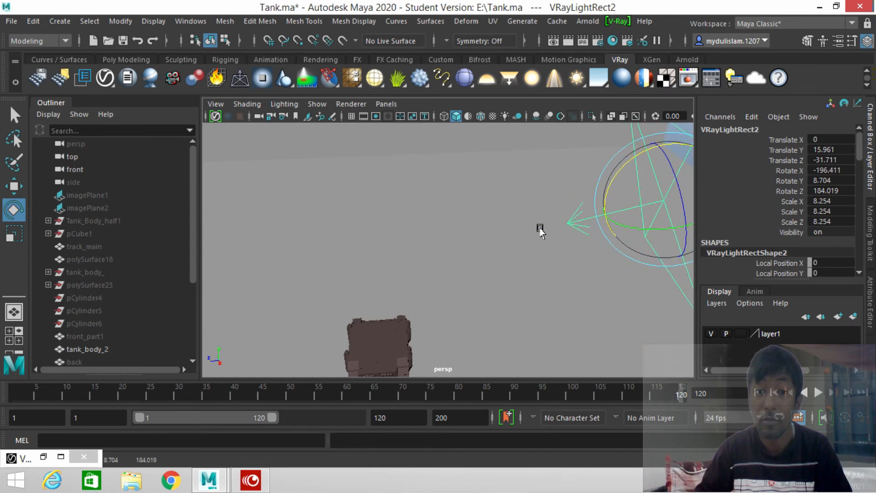
- Frame the tank from the front and check the two-light result in the V-Ray frame buffer
alt+drag(539, 229, 520, 211)
alt+drag(409, 315, 446, 238)
alt+drag(392, 251, 446, 256)
click(43, 457)
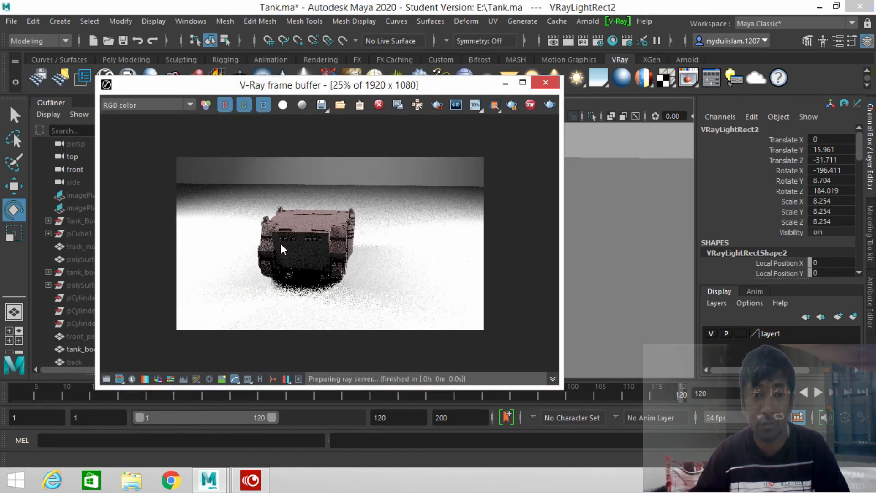
click(506, 84)
- Turn the view to the tank's other side and save the scene, accepting the student version notice
alt+drag(514, 215, 361, 231)
key(q)
key(ctrl+s)
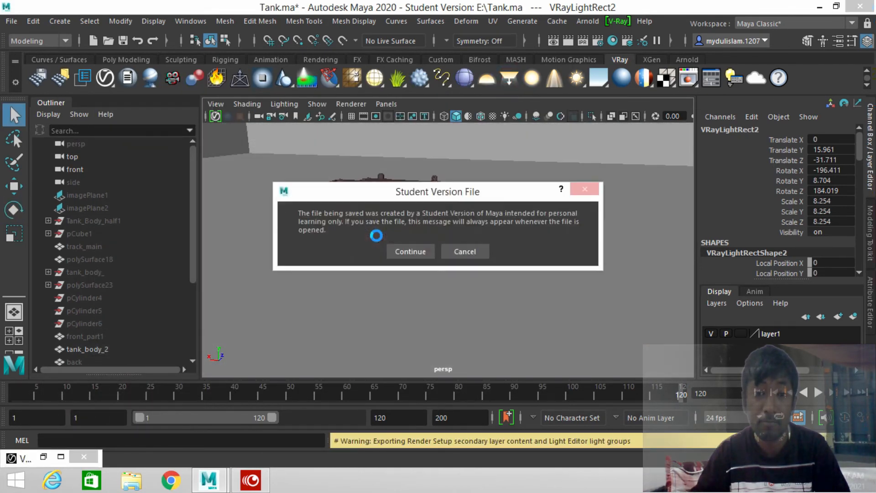
click(403, 250)
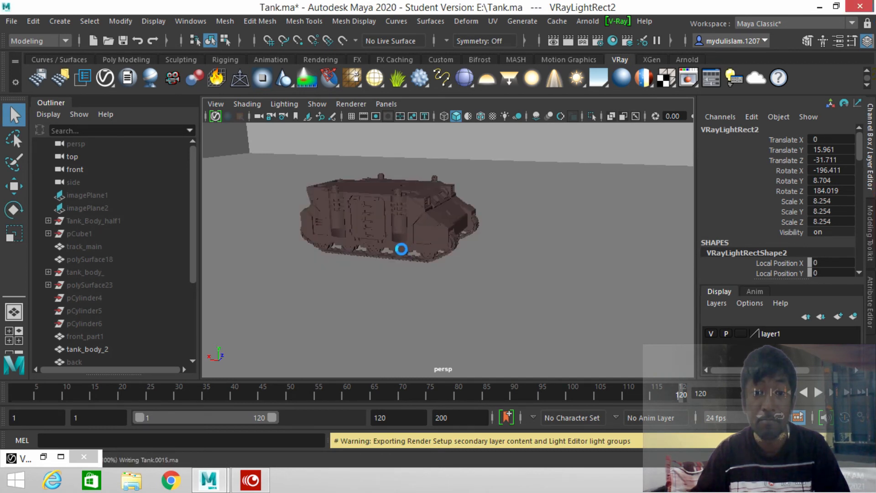
- Frame the tank from its side and inspect the interactive render in the maximized V-Ray frame buffer, then minimize it
key(e)
scroll(371, 228, up, 3)
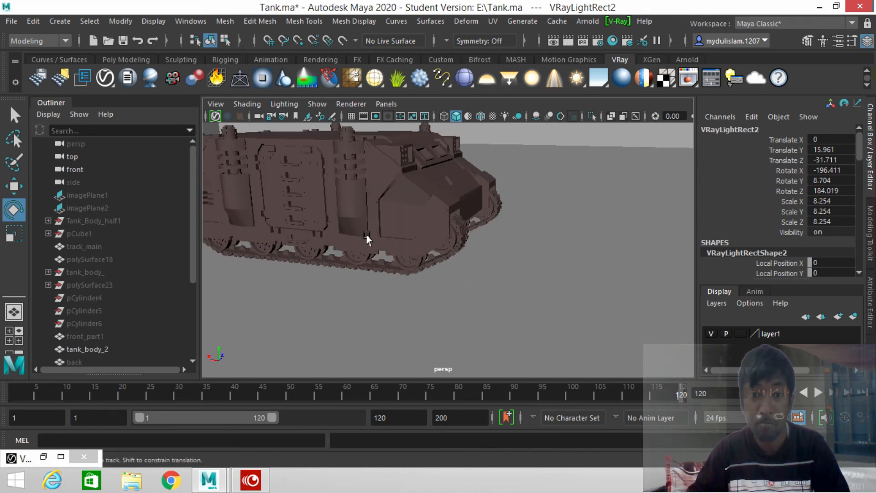
alt+drag(366, 240, 486, 292)
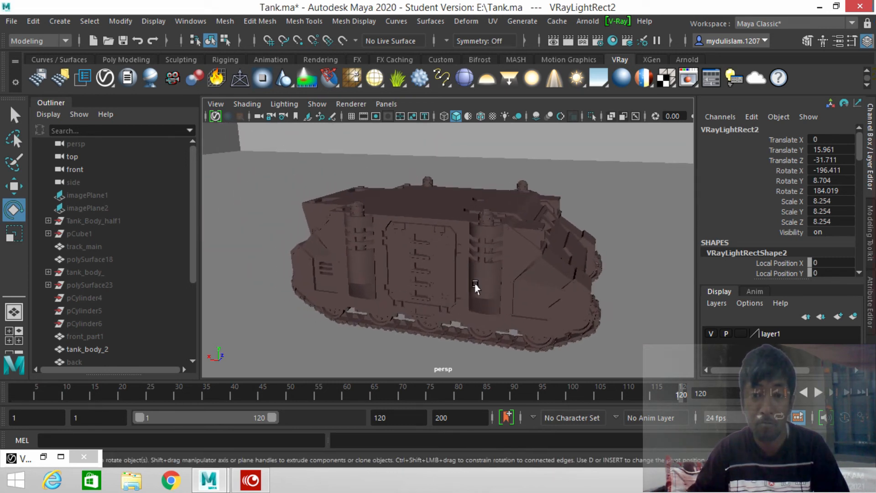
click(44, 457)
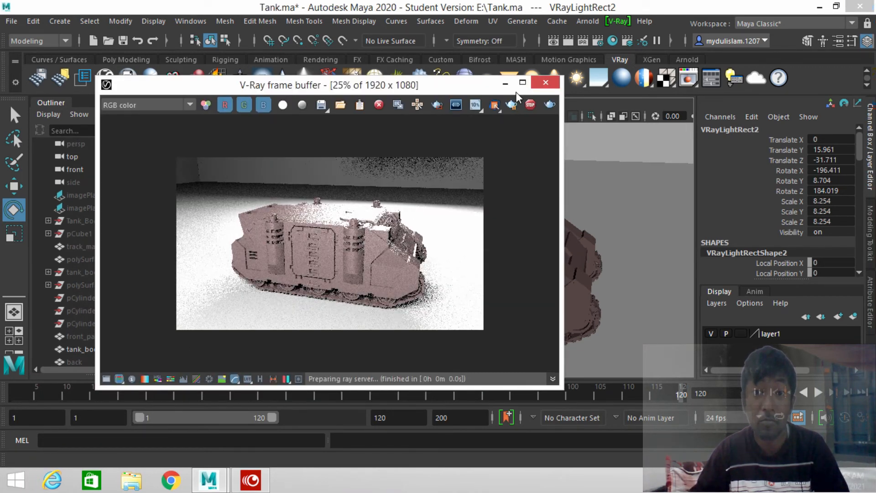
click(522, 82)
double_click(429, 230)
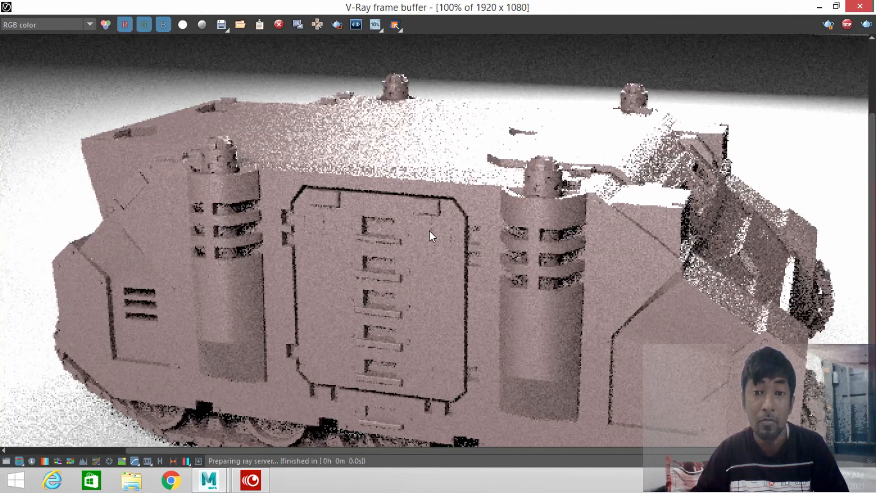
scroll(430, 232, down, 1)
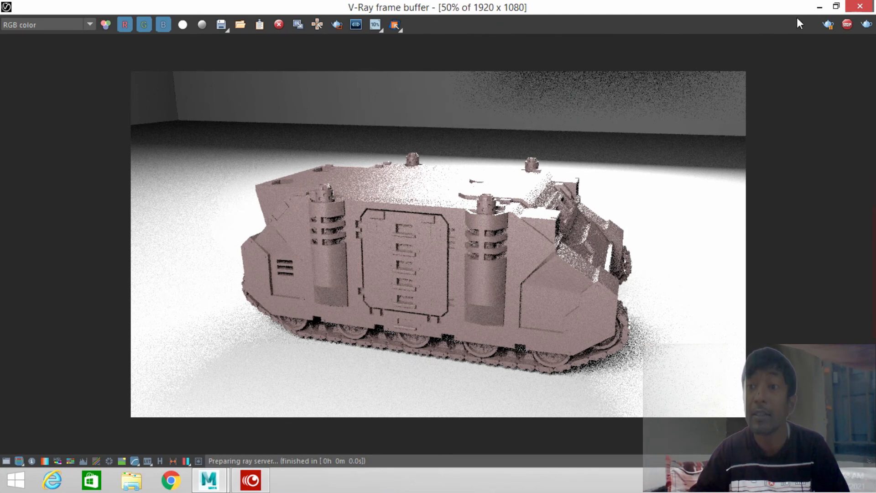
click(835, 7)
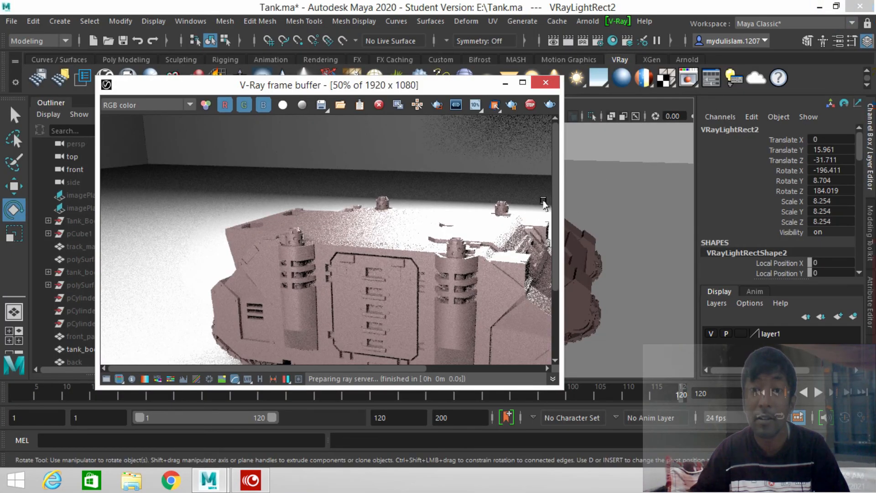
click(505, 84)
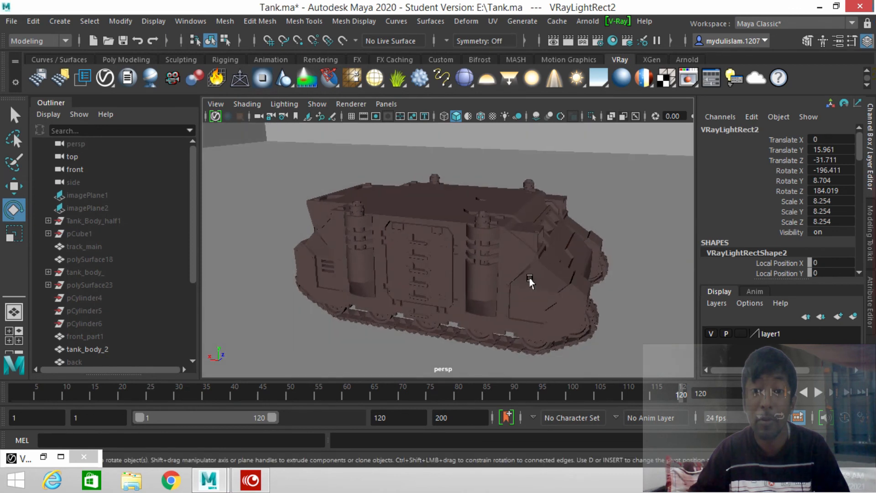
- Turn the view to the tank's front corner and check the whole render from that angle in the V-Ray frame buffer
alt+drag(455, 309, 424, 279)
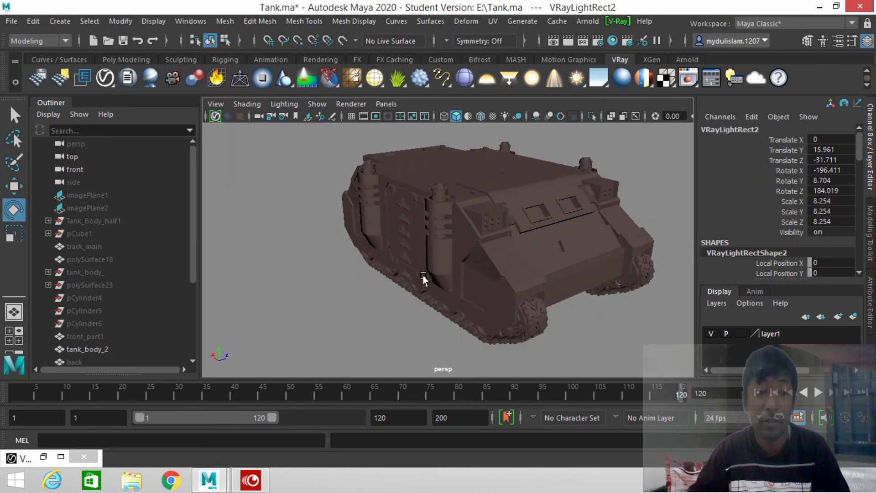
click(45, 457)
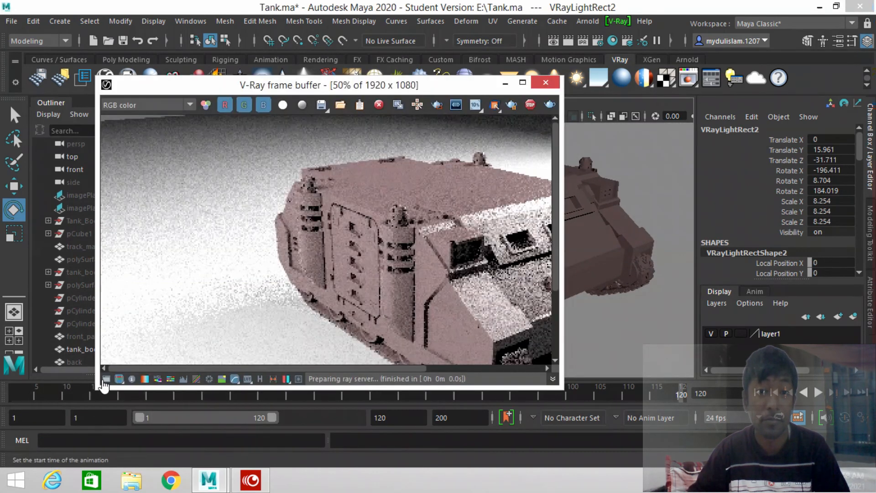
scroll(349, 281, down, 1)
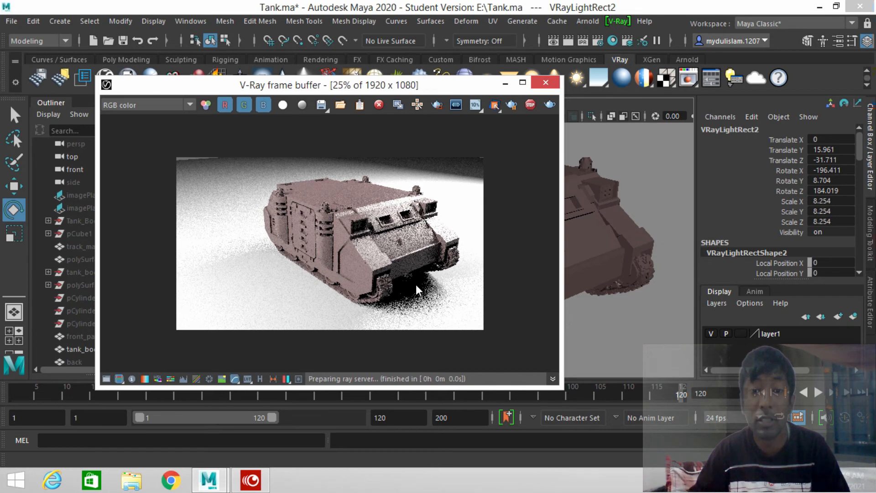
click(505, 83)
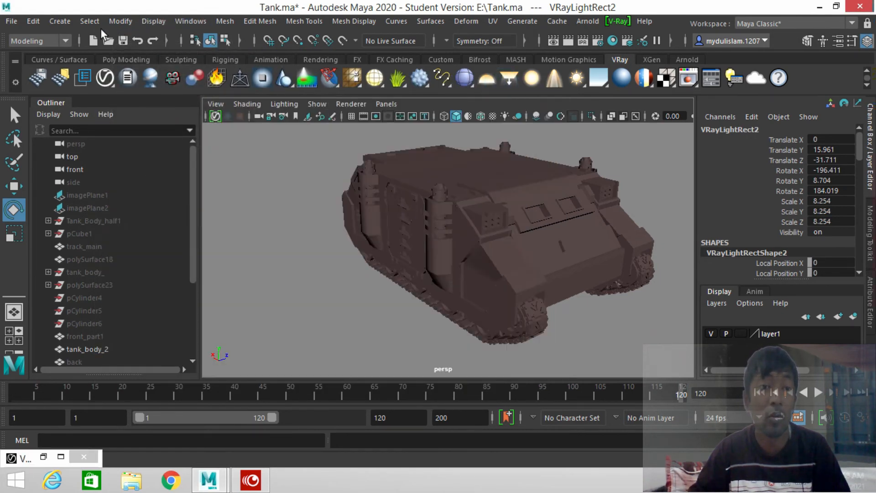
- Create an ambient light in the scene
click(60, 23)
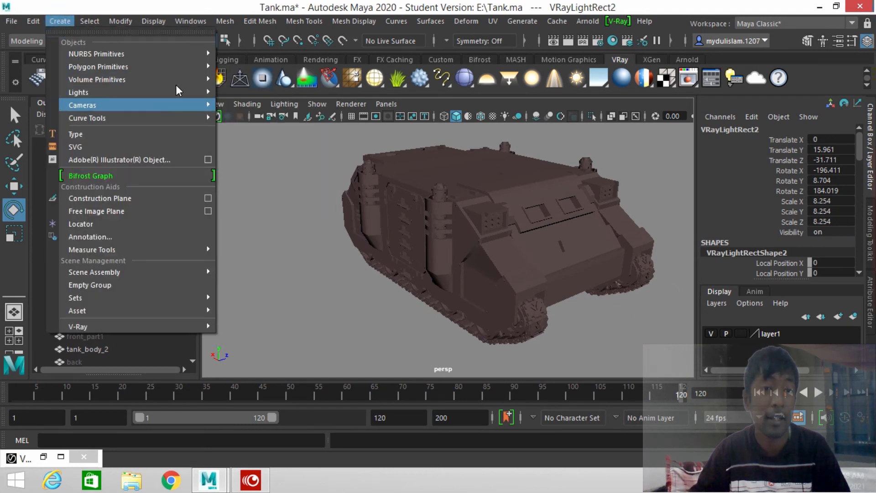
mouse_move(199, 89)
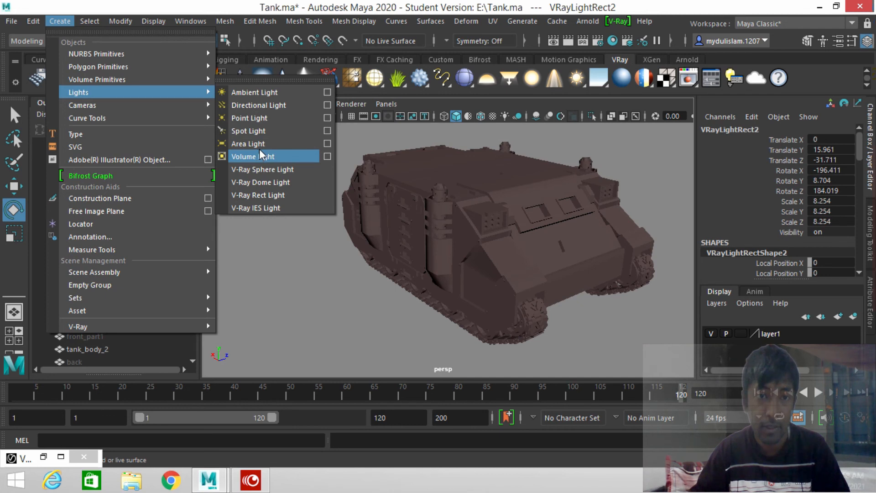
click(261, 92)
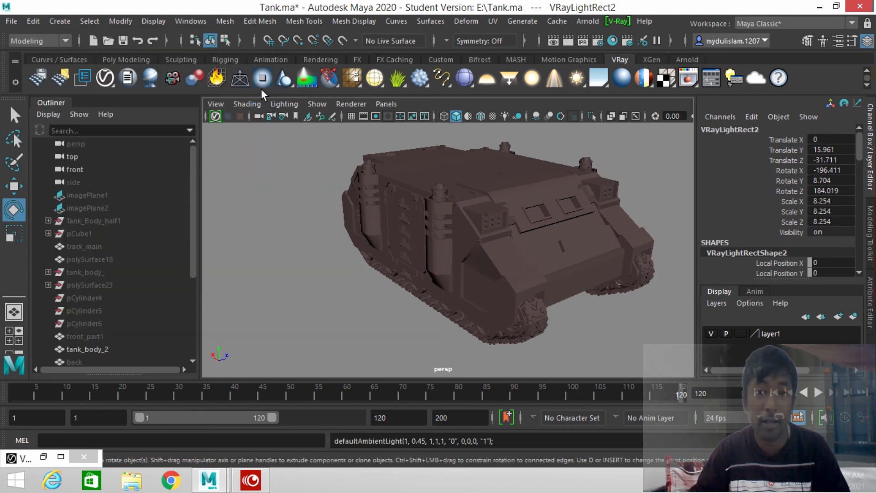
- Move the ambient light low in front of the tank, to about X -4.0, Y -2.1, Z -4.5
click(14, 186)
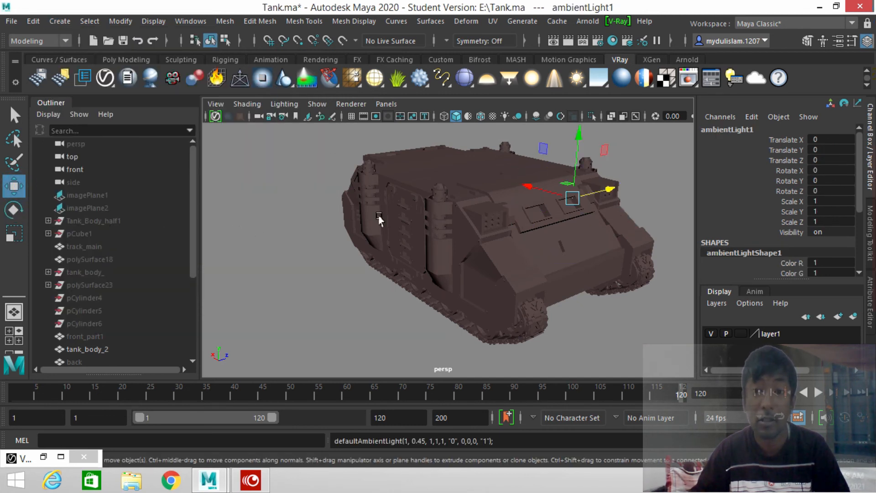
drag(579, 145, 579, 248)
drag(529, 276, 565, 309)
drag(613, 280, 618, 132)
drag(664, 182, 541, 238)
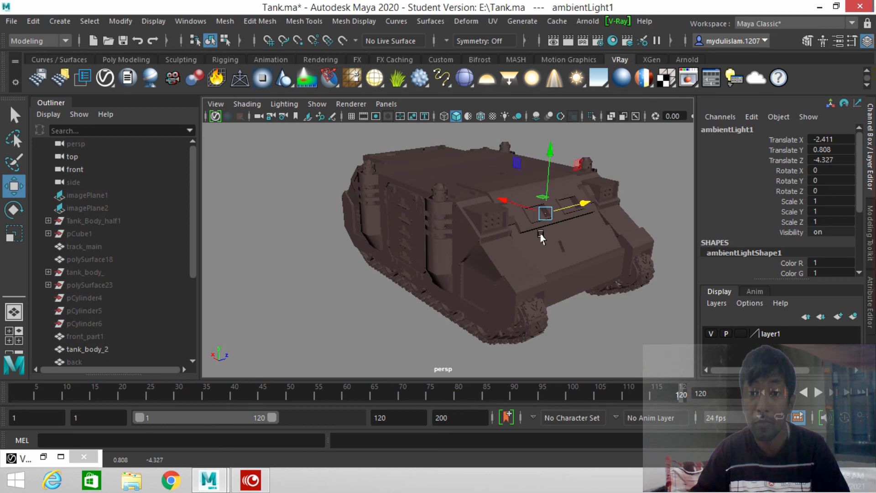
drag(497, 201, 642, 284)
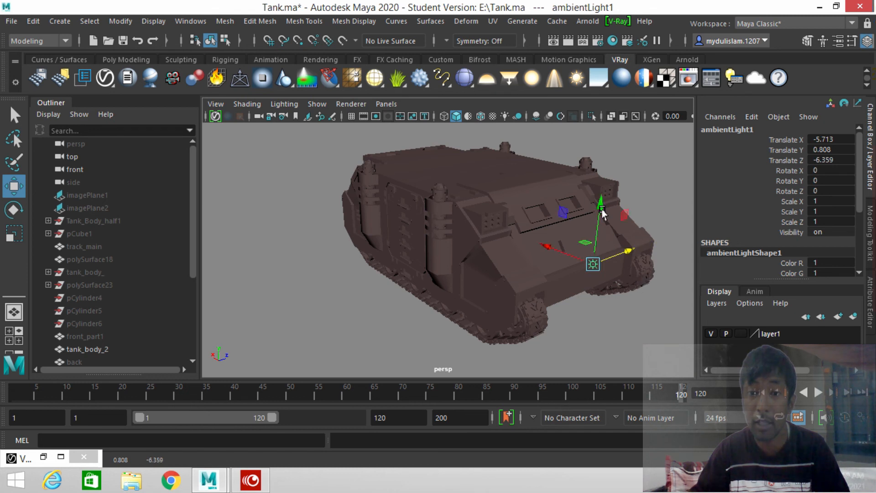
drag(602, 213, 612, 269)
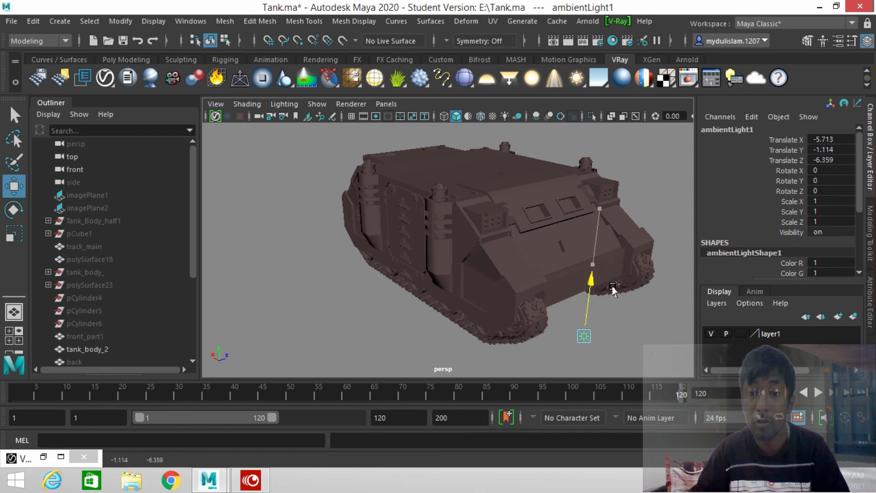
drag(615, 299, 616, 326)
drag(547, 354, 502, 325)
drag(567, 322, 607, 319)
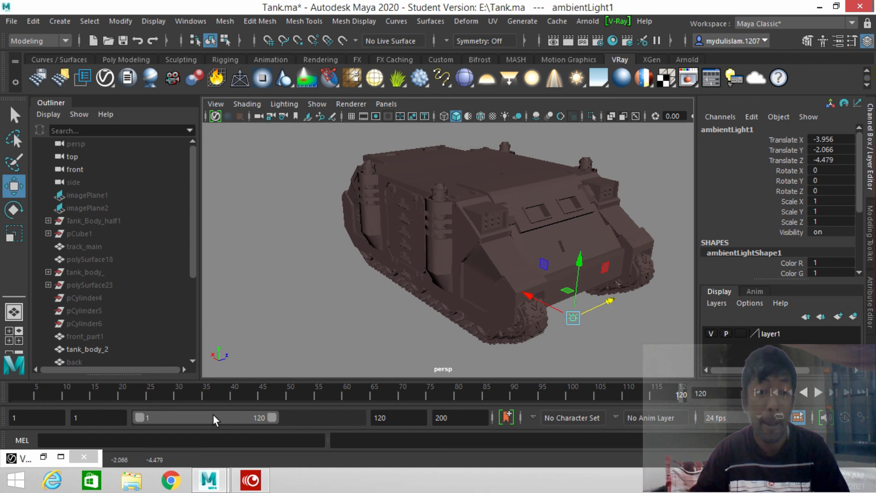
- Inspect the ambient light's effect on the tank's front in the V-Ray frame buffer and move the buffer window off the light
click(42, 456)
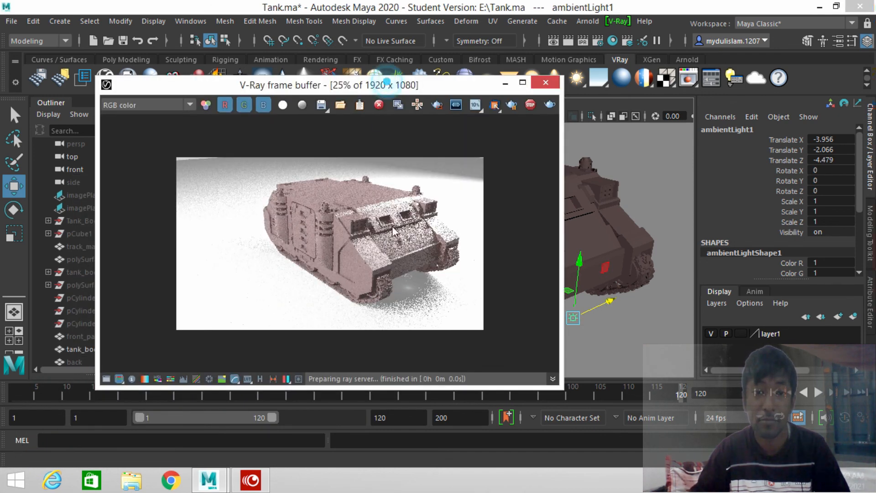
scroll(392, 228, up, 1)
scroll(390, 237, down, 1)
scroll(390, 237, up, 1)
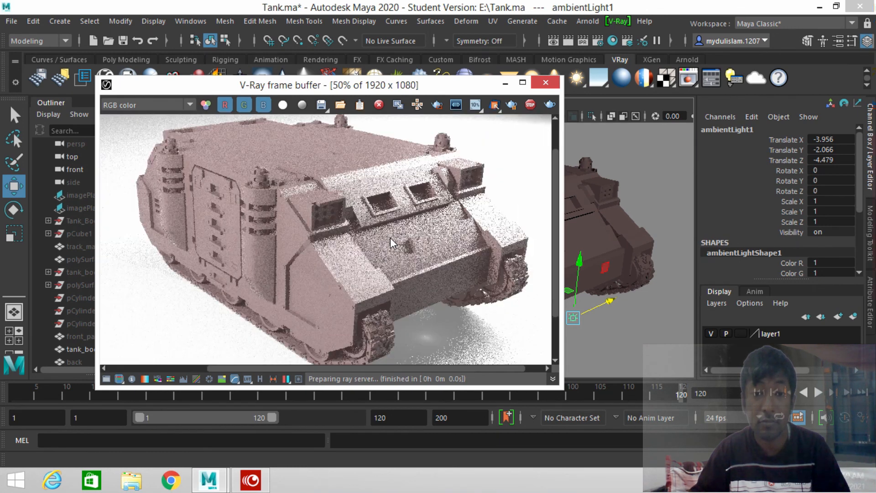
scroll(390, 237, down, 1)
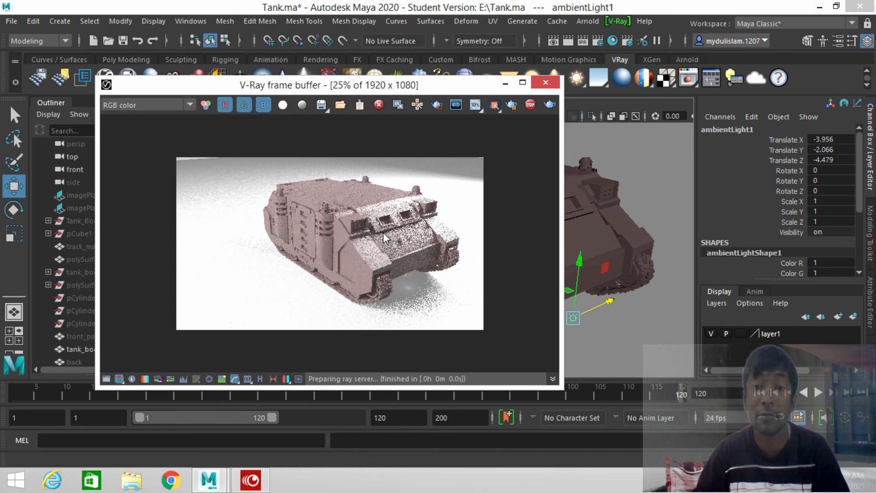
drag(448, 86, 390, 92)
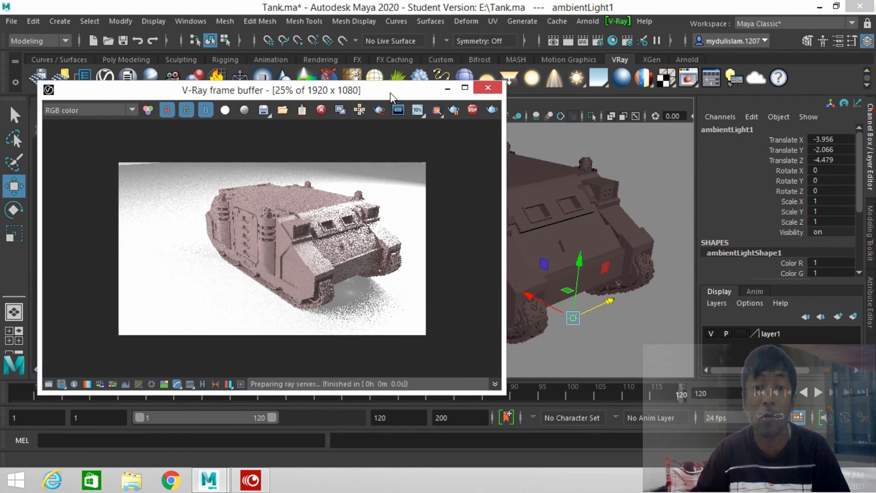